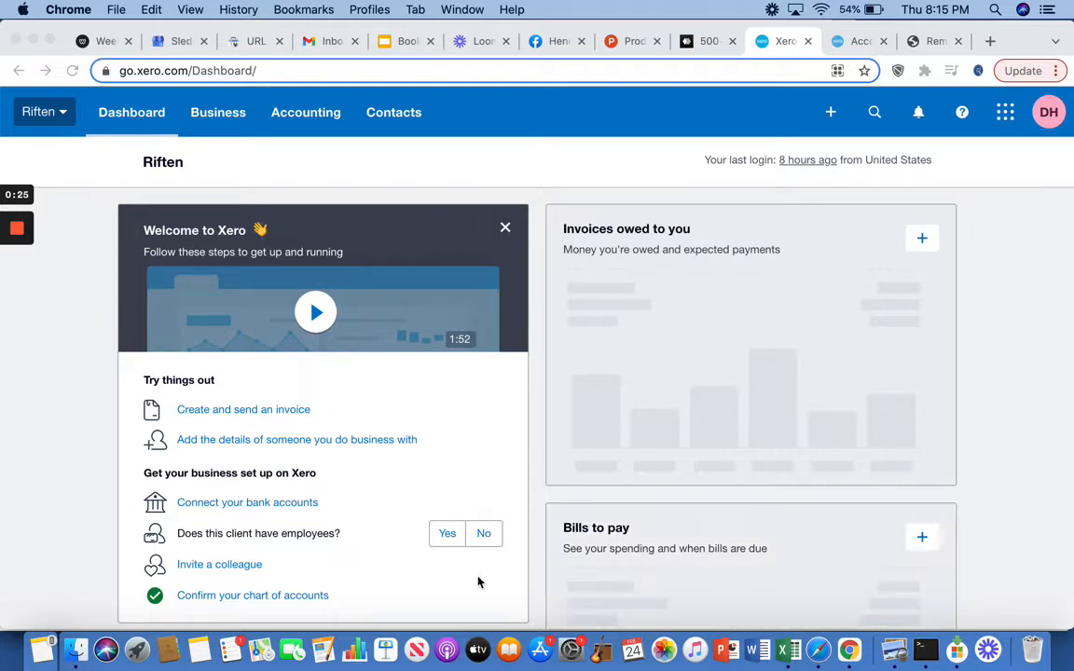
Step: Open the organisation's chart of accounts from the advanced accounting features
{"action": "left_click", "coordinate": [305, 121]}
{"action": "left_click", "coordinate": [310, 125]}
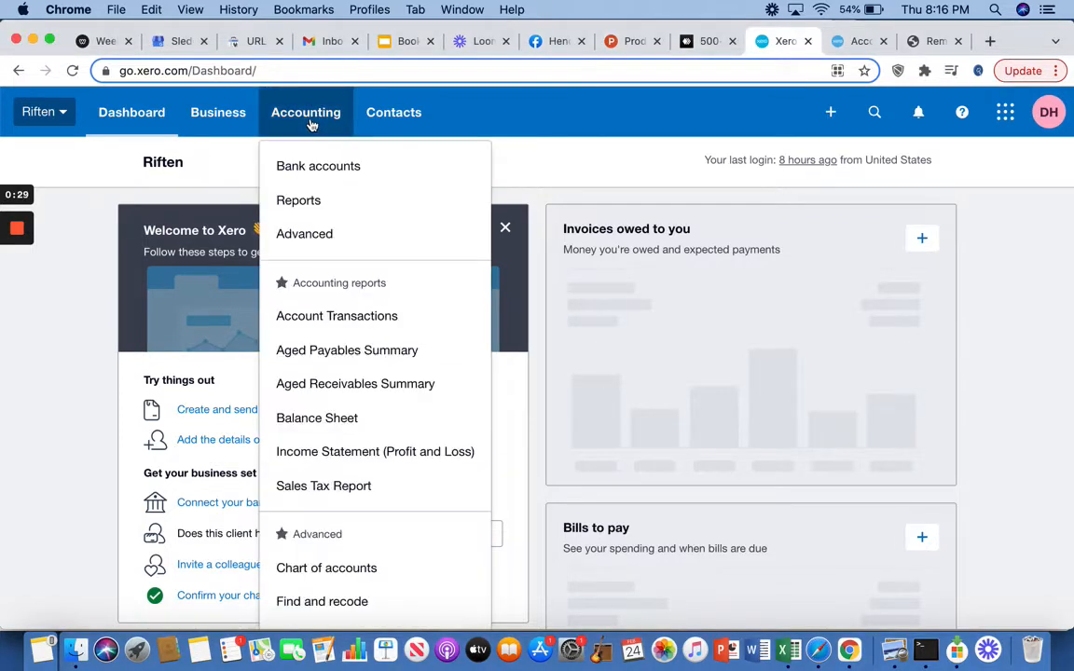
{"action": "scroll", "coordinate": [370, 524], "scroll_direction": "down", "scroll_amount": 2}
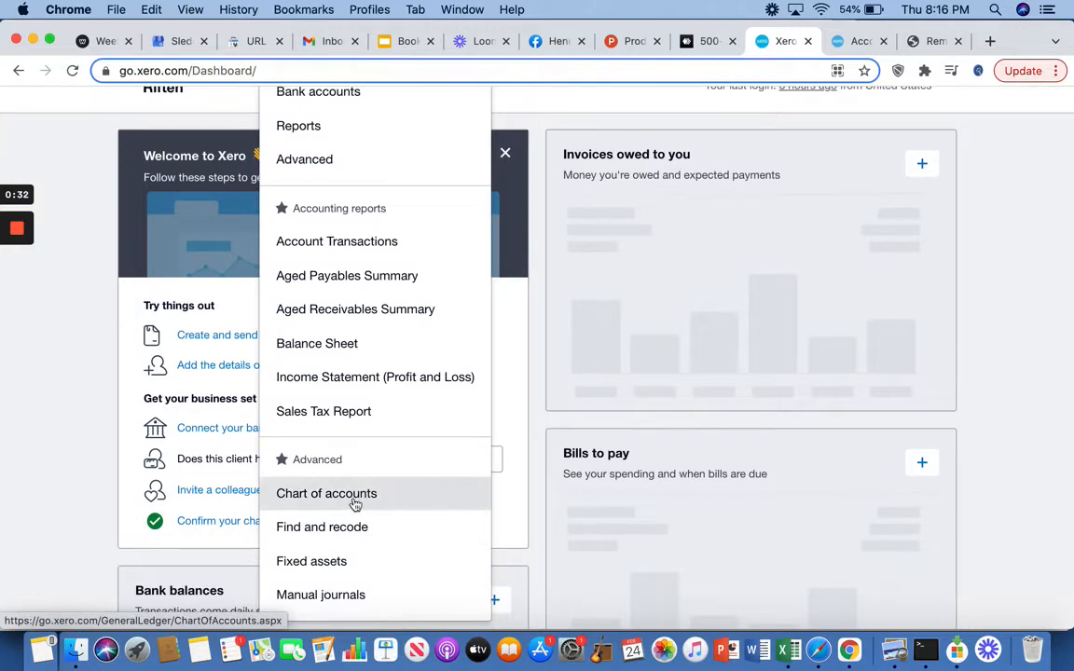
{"action": "left_click", "coordinate": [358, 497]}
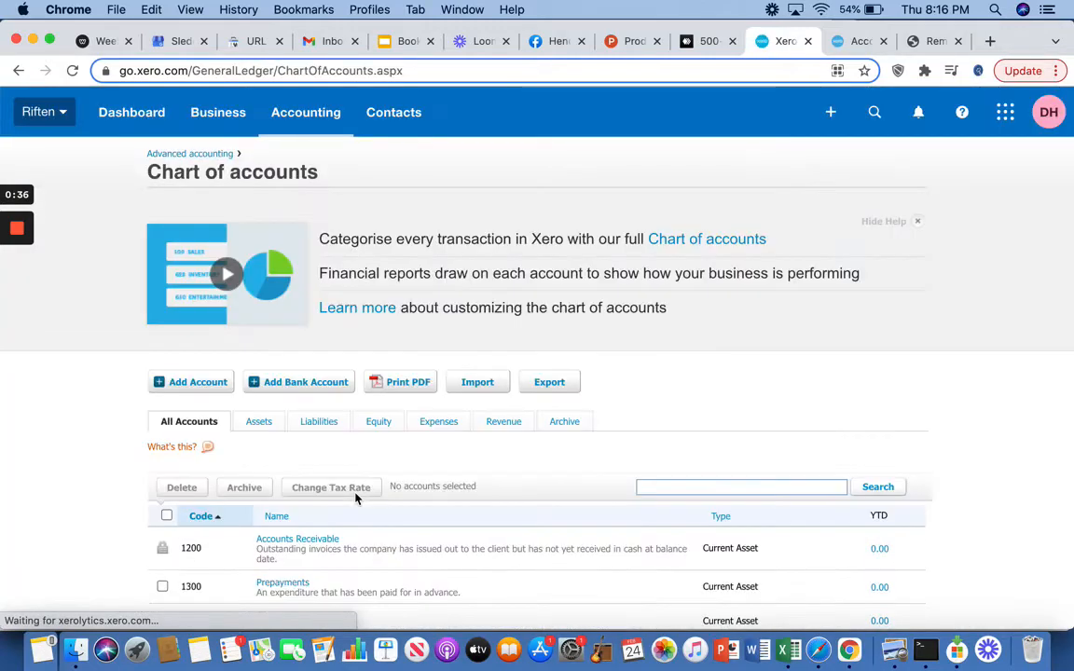
Step: Look through the full list of accounts, checking their codes, names and types
{"action": "scroll", "coordinate": [638, 478], "scroll_direction": "down", "scroll_amount": 15}
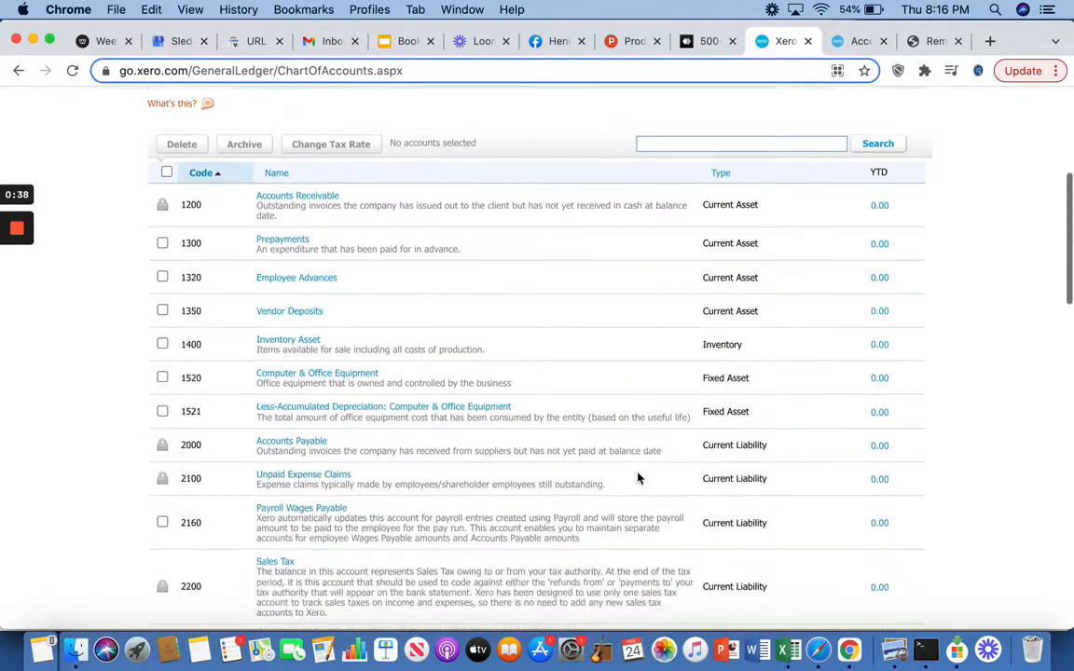
{"action": "scroll", "coordinate": [637, 478], "scroll_direction": "down", "scroll_amount": 5}
{"action": "scroll", "coordinate": [638, 477], "scroll_direction": "up", "scroll_amount": 20}
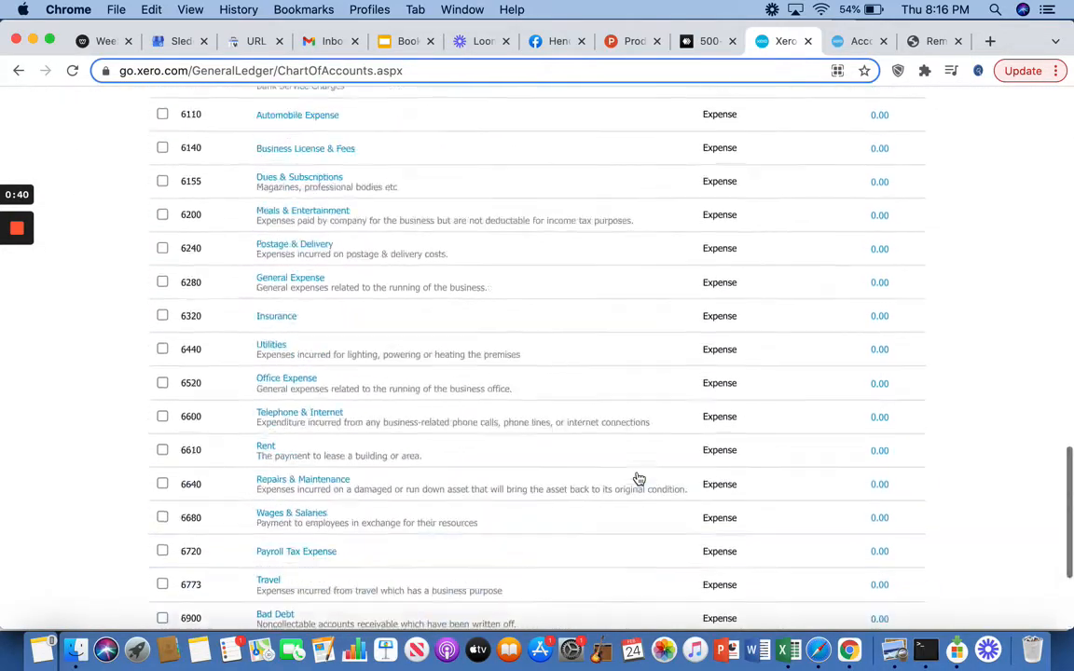
{"action": "scroll", "coordinate": [638, 478], "scroll_direction": "up", "scroll_amount": 10}
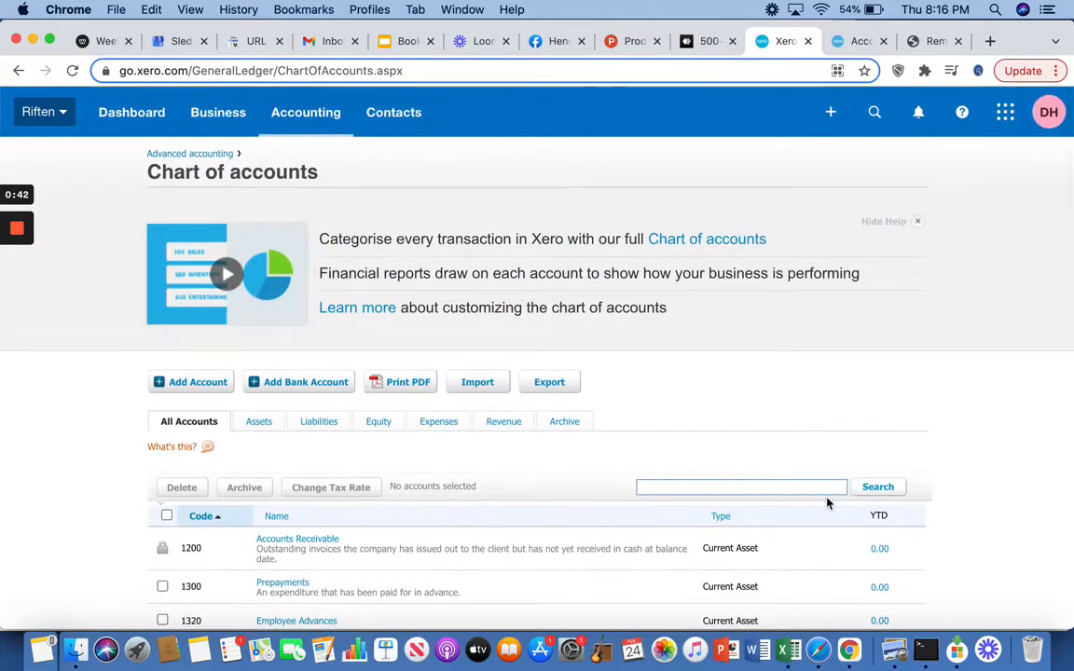
{"action": "scroll", "coordinate": [827, 479], "scroll_direction": "down", "scroll_amount": 15}
{"action": "scroll", "coordinate": [828, 483], "scroll_direction": "down", "scroll_amount": 4}
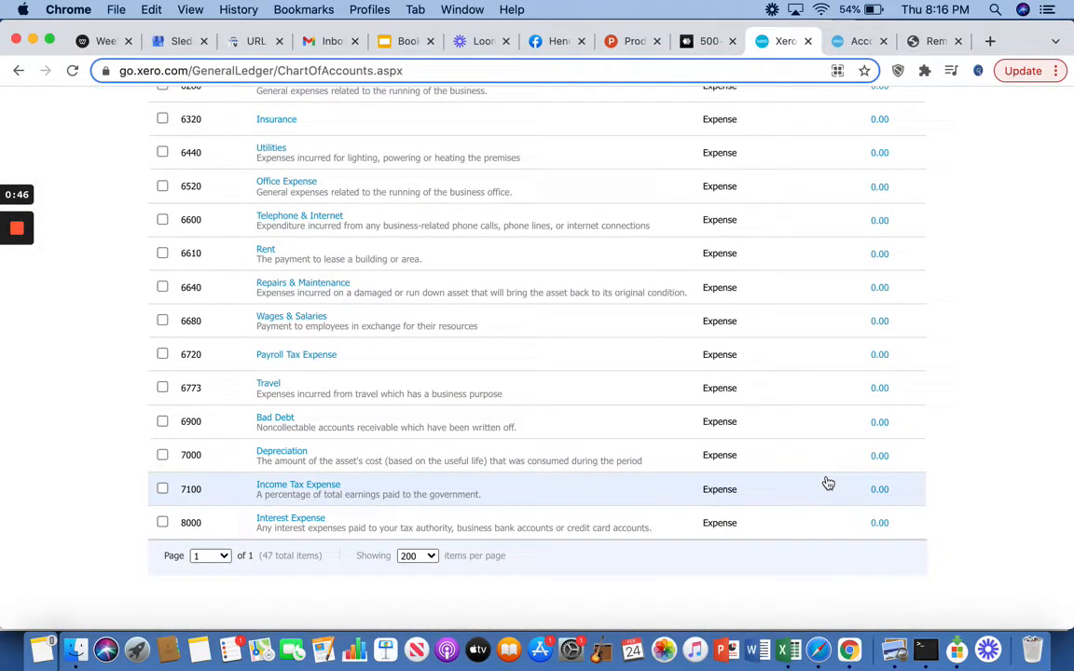
{"action": "scroll", "coordinate": [894, 463], "scroll_direction": "up", "scroll_amount": 20}
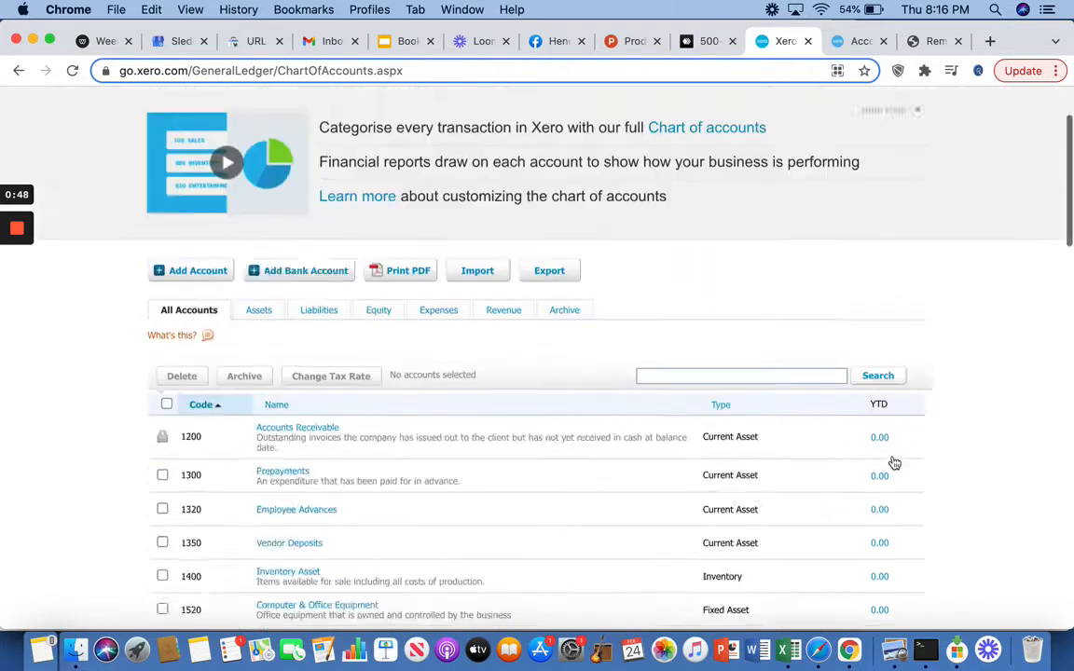
{"action": "scroll", "coordinate": [893, 455], "scroll_direction": "down", "scroll_amount": 3}
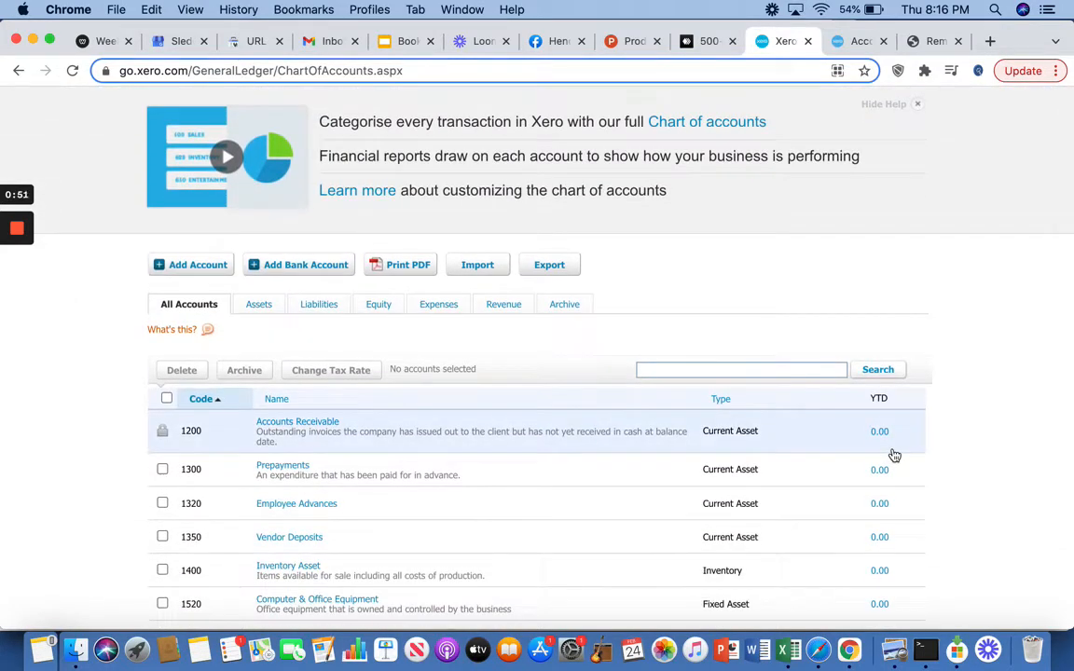
Step: Filter the chart of accounts to expense accounts and look over the list
{"action": "left_click", "coordinate": [447, 309]}
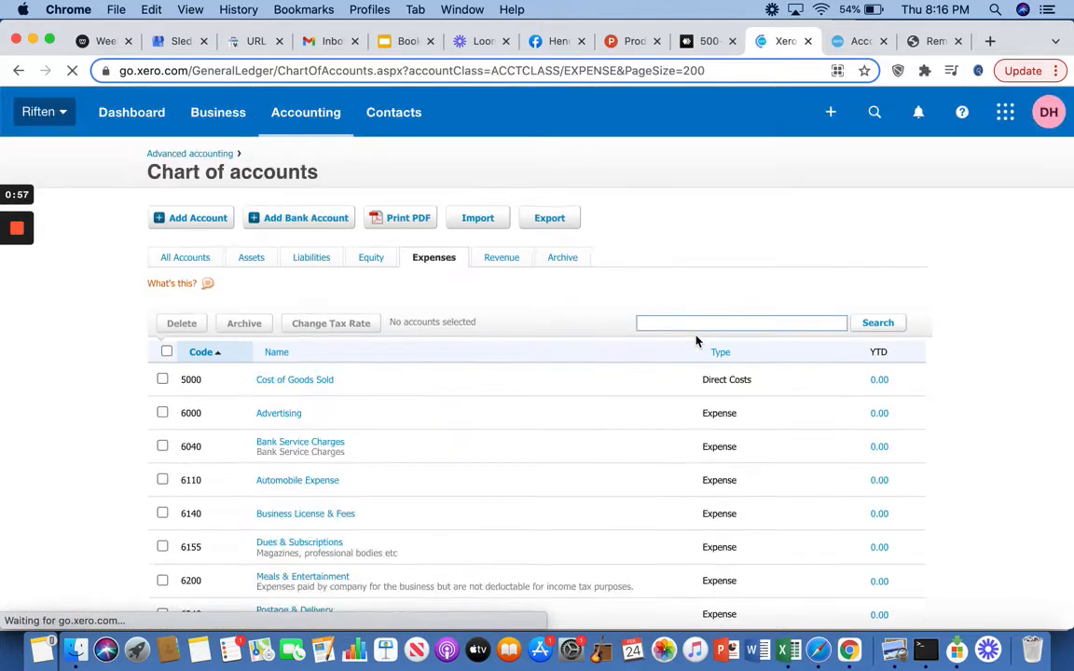
{"action": "scroll", "coordinate": [774, 532], "scroll_direction": "down", "scroll_amount": 5}
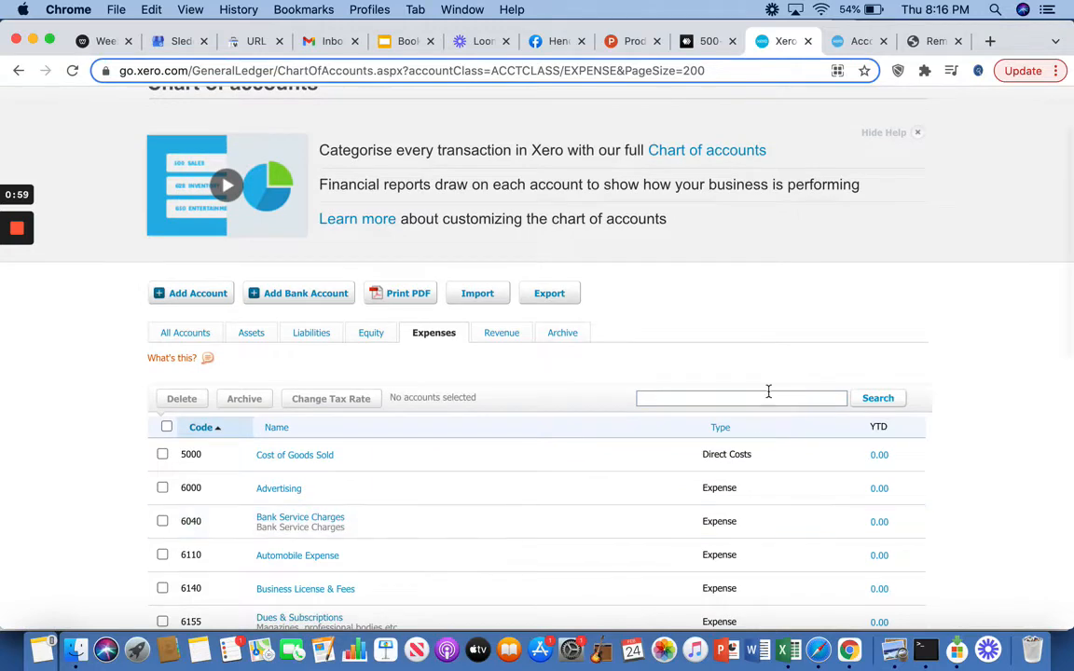
{"action": "scroll", "coordinate": [769, 391], "scroll_direction": "down", "scroll_amount": 1}
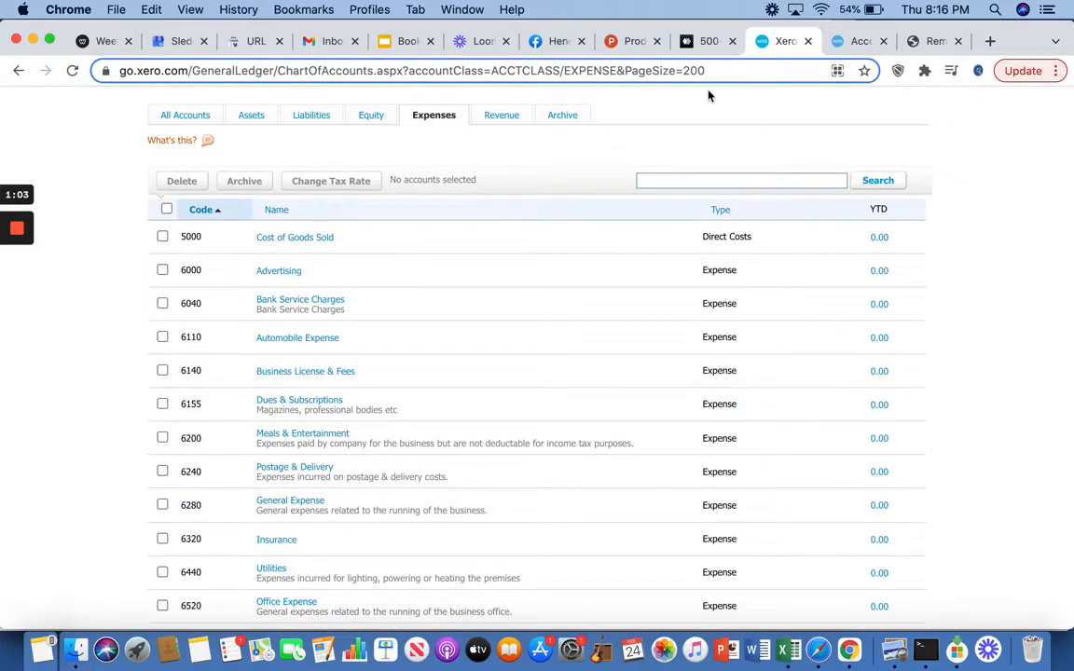
Step: Switch to the Bookkeeping Essentials presentation in Google Slides and highlight the word Advertising on the Common Deductions slide
{"action": "left_click", "coordinate": [404, 41]}
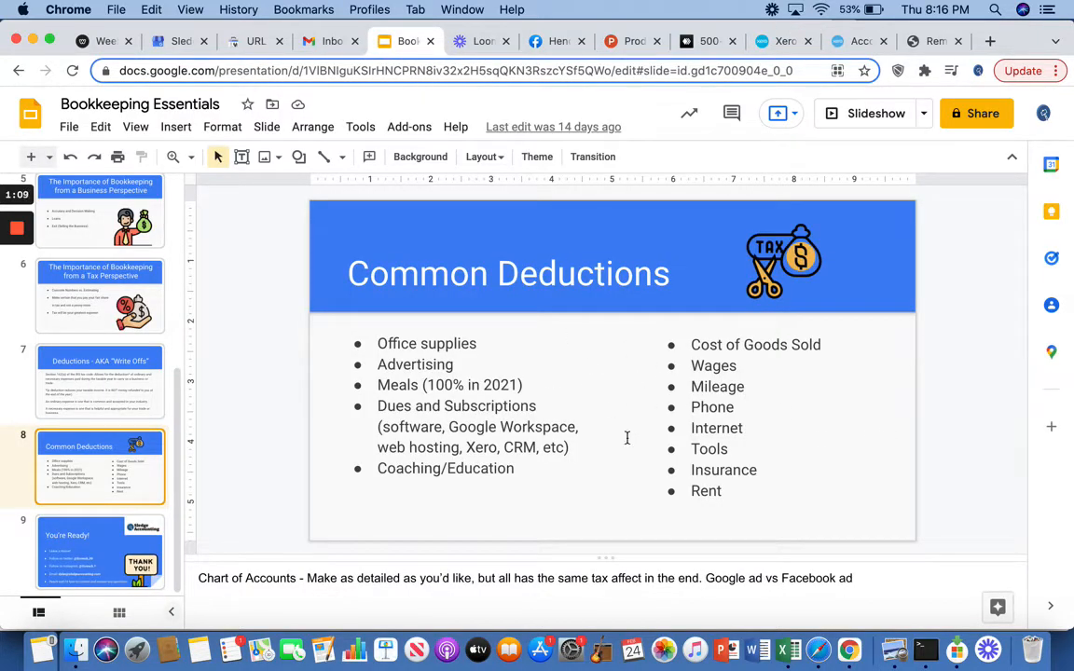
{"action": "double_click", "coordinate": [461, 362]}
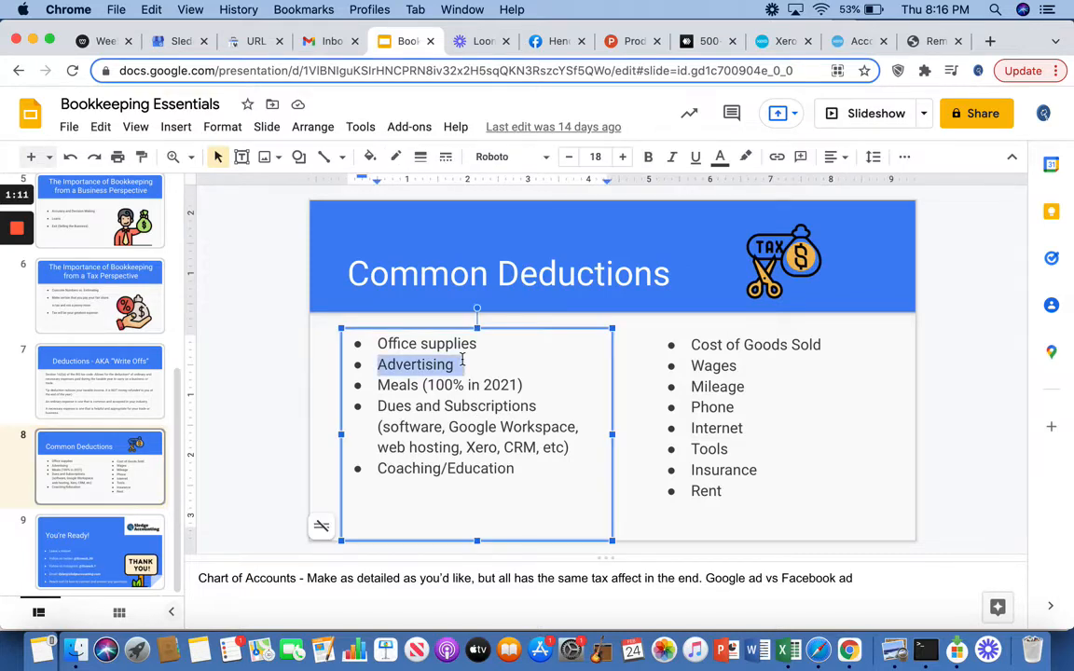
Step: Return to the chart of accounts in Xero and examine the expense accounts from Cost of Goods Sold to Interest Expense
{"action": "left_click", "coordinate": [779, 41]}
{"action": "scroll", "coordinate": [602, 446], "scroll_direction": "down", "scroll_amount": 3}
{"action": "scroll", "coordinate": [601, 449], "scroll_direction": "down", "scroll_amount": 5}
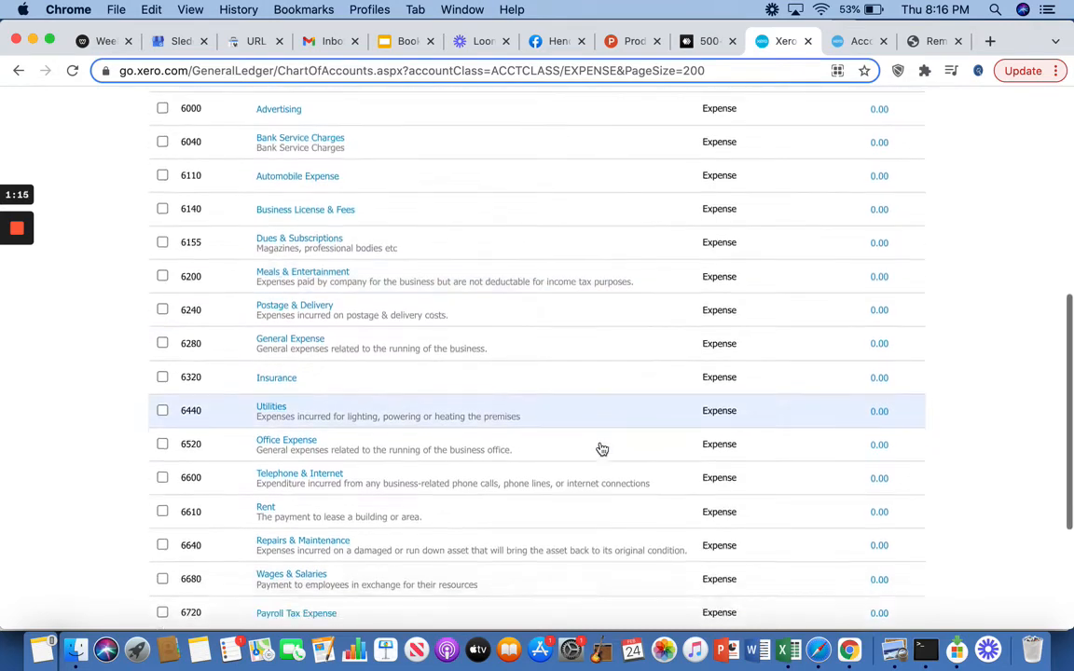
{"action": "scroll", "coordinate": [601, 450], "scroll_direction": "up", "scroll_amount": 6}
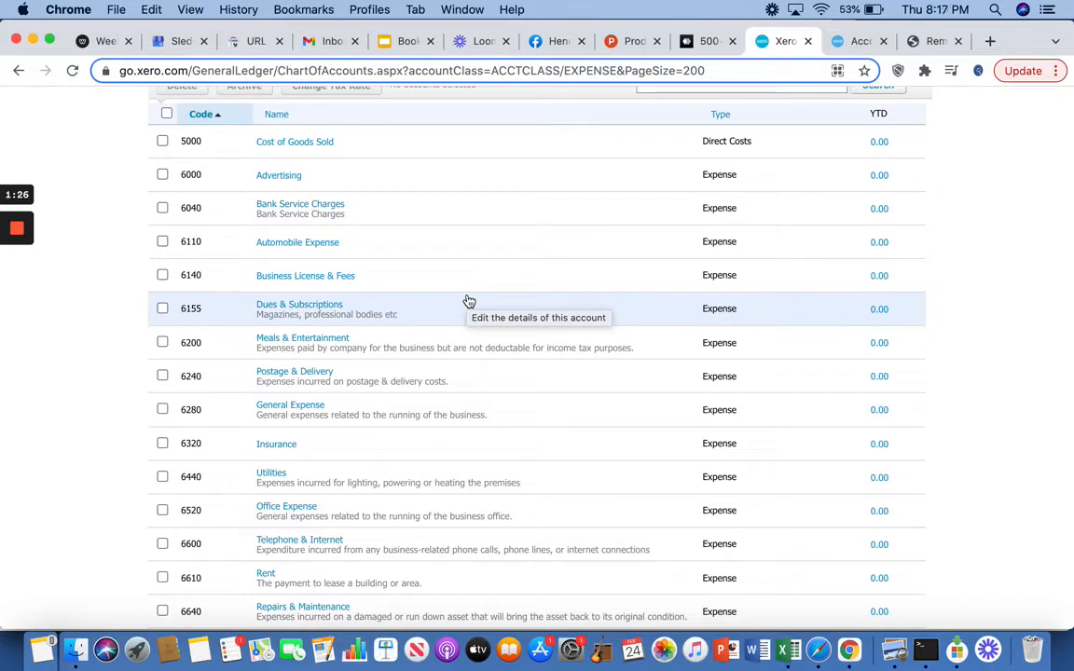
{"action": "scroll", "coordinate": [607, 517], "scroll_direction": "down", "scroll_amount": 3}
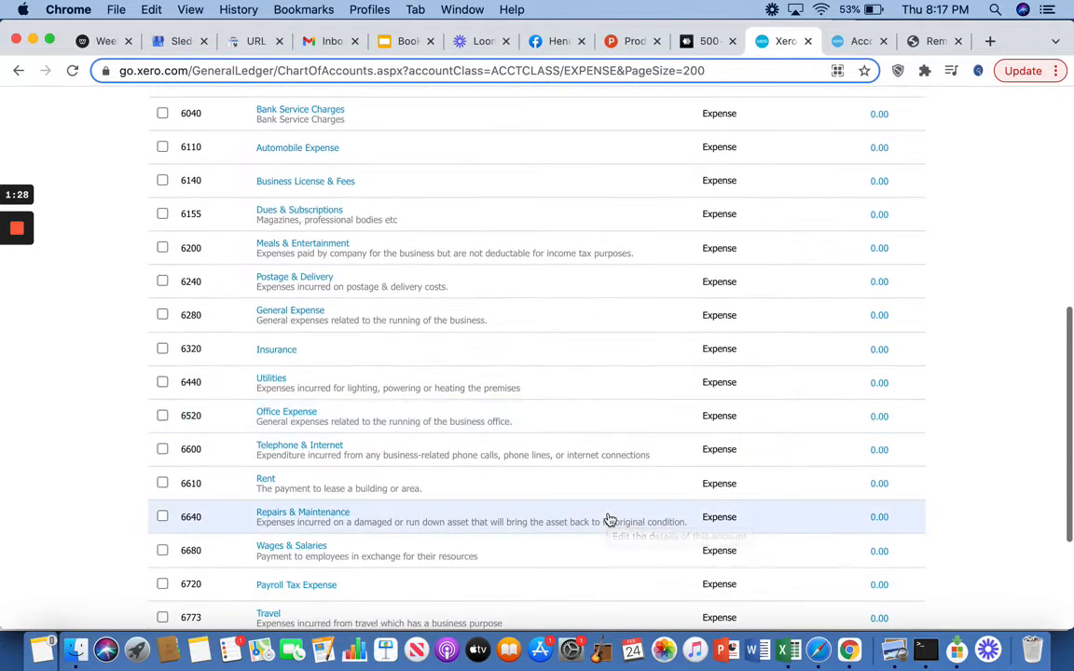
{"action": "scroll", "coordinate": [448, 477], "scroll_direction": "down", "scroll_amount": 4}
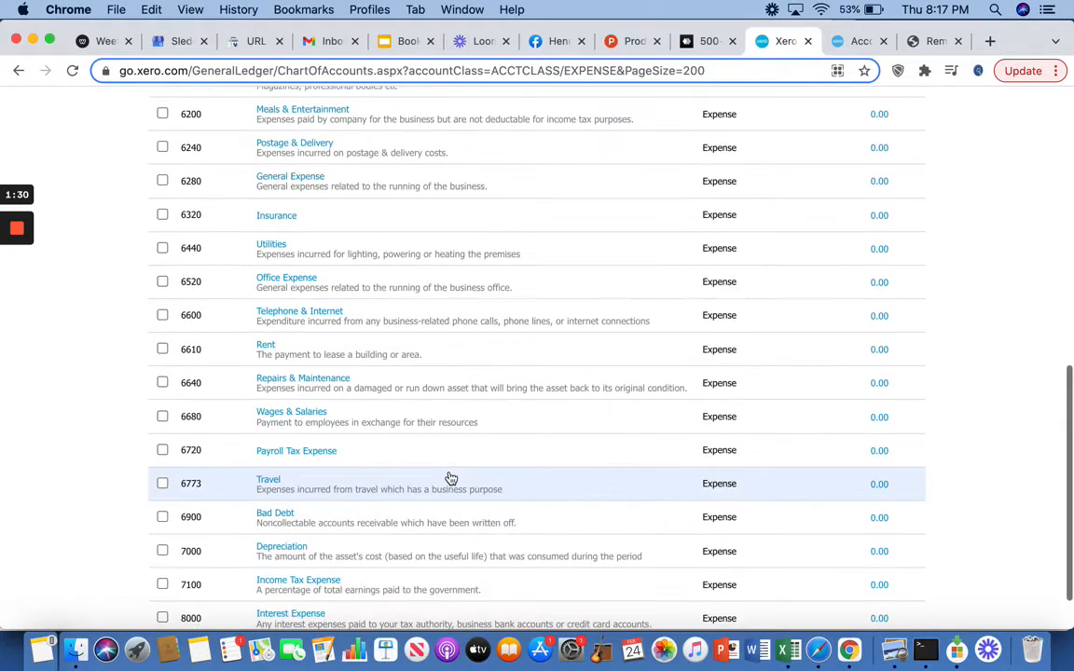
{"action": "scroll", "coordinate": [450, 478], "scroll_direction": "down", "scroll_amount": 2}
{"action": "scroll", "coordinate": [450, 478], "scroll_direction": "up", "scroll_amount": 4}
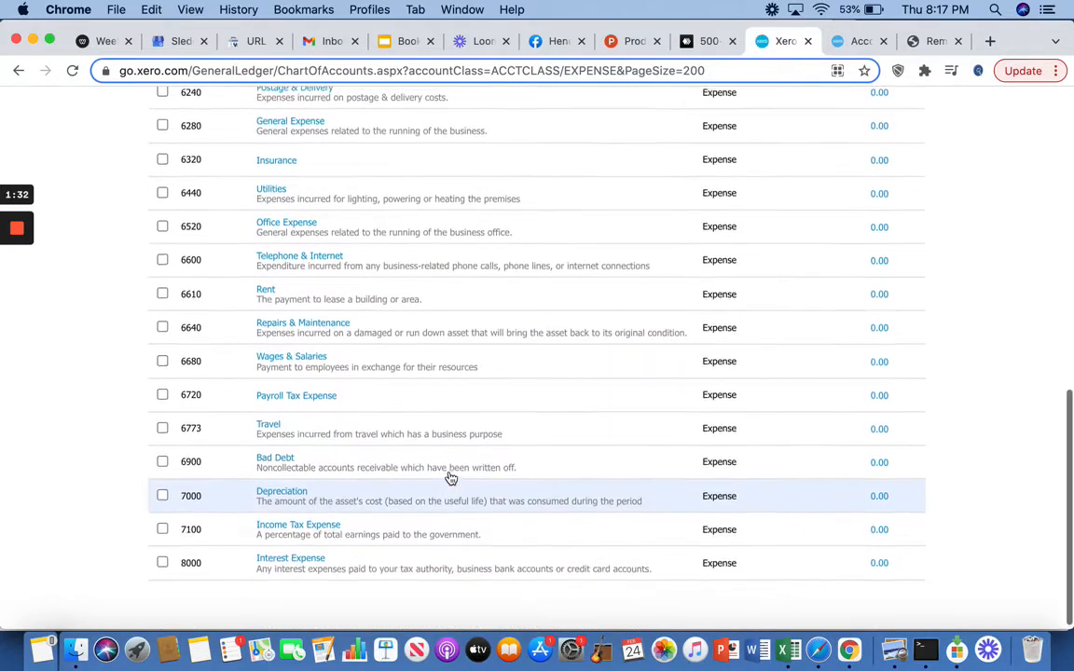
{"action": "scroll", "coordinate": [450, 479], "scroll_direction": "up", "scroll_amount": 4}
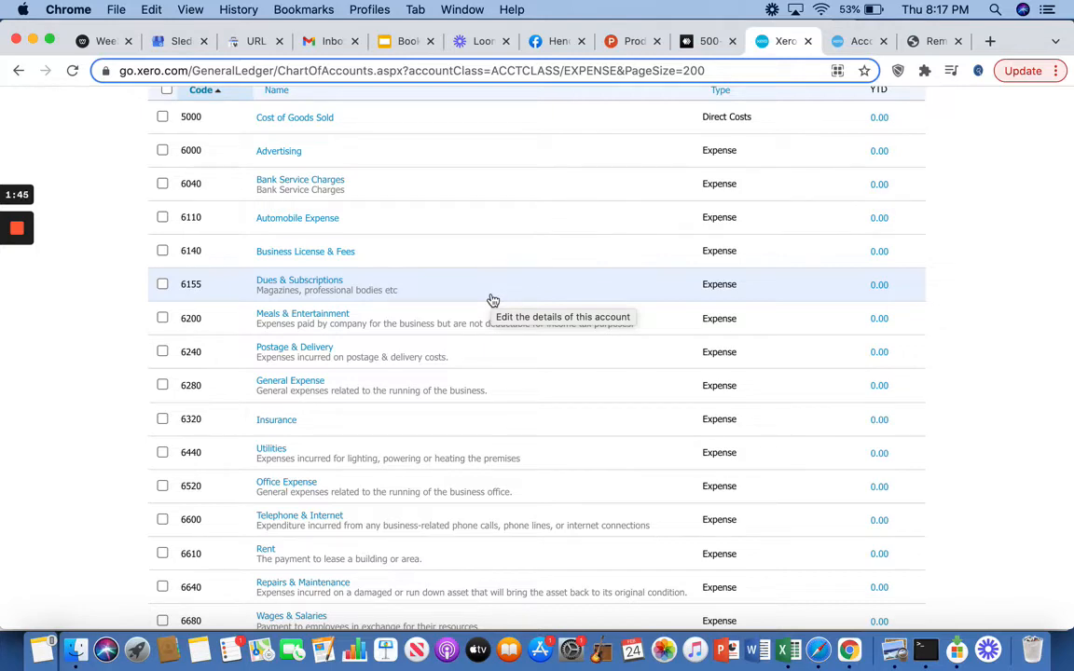
{"action": "scroll", "coordinate": [493, 300], "scroll_direction": "up", "scroll_amount": 5}
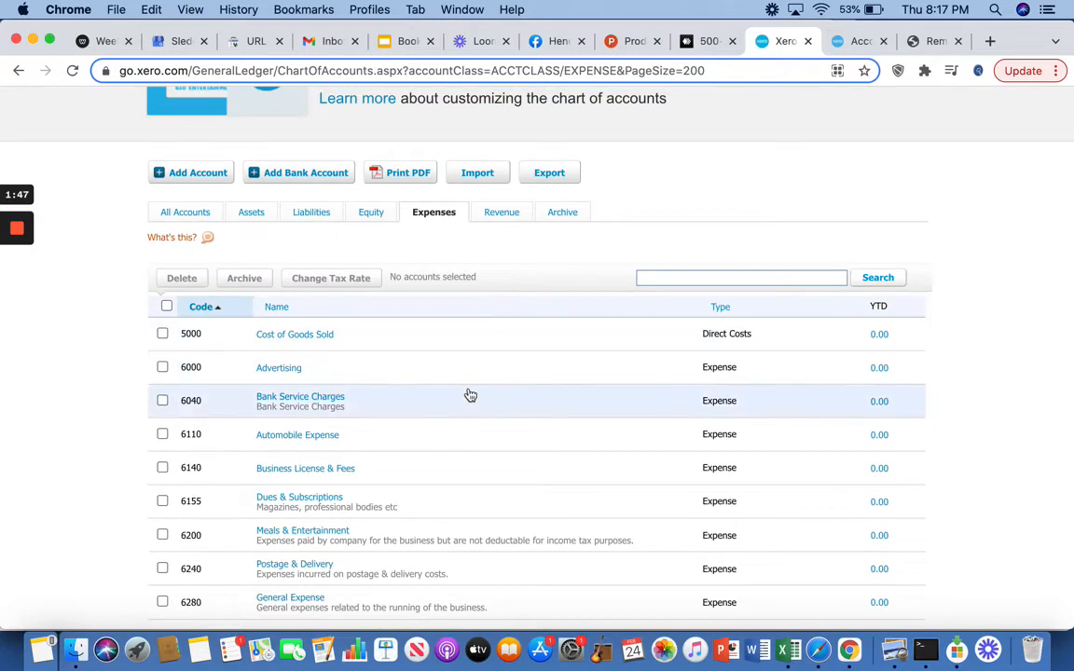
{"action": "scroll", "coordinate": [471, 396], "scroll_direction": "down", "scroll_amount": 10}
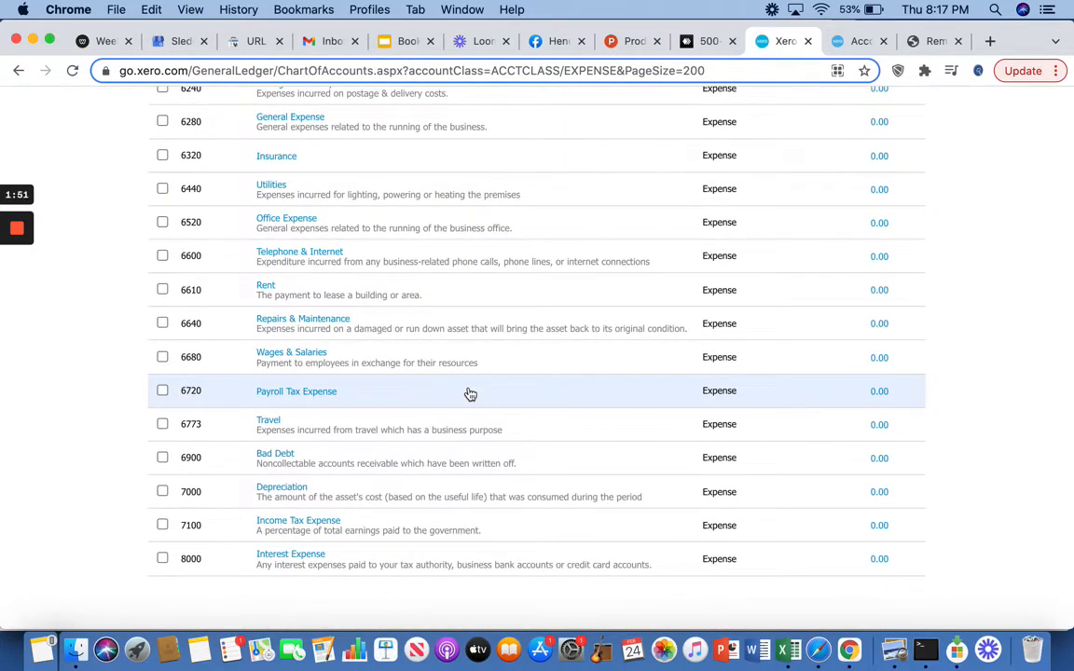
{"action": "scroll", "coordinate": [471, 395], "scroll_direction": "up", "scroll_amount": 10}
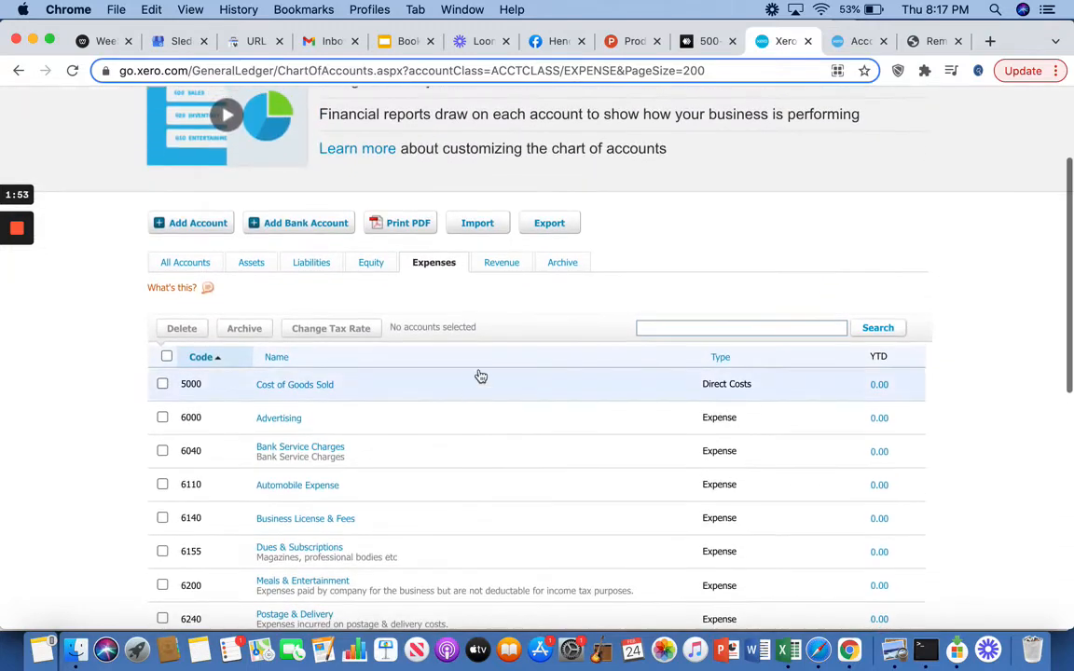
Step: View the revenue accounts and return to the list of expense accounts
{"action": "left_click", "coordinate": [504, 265]}
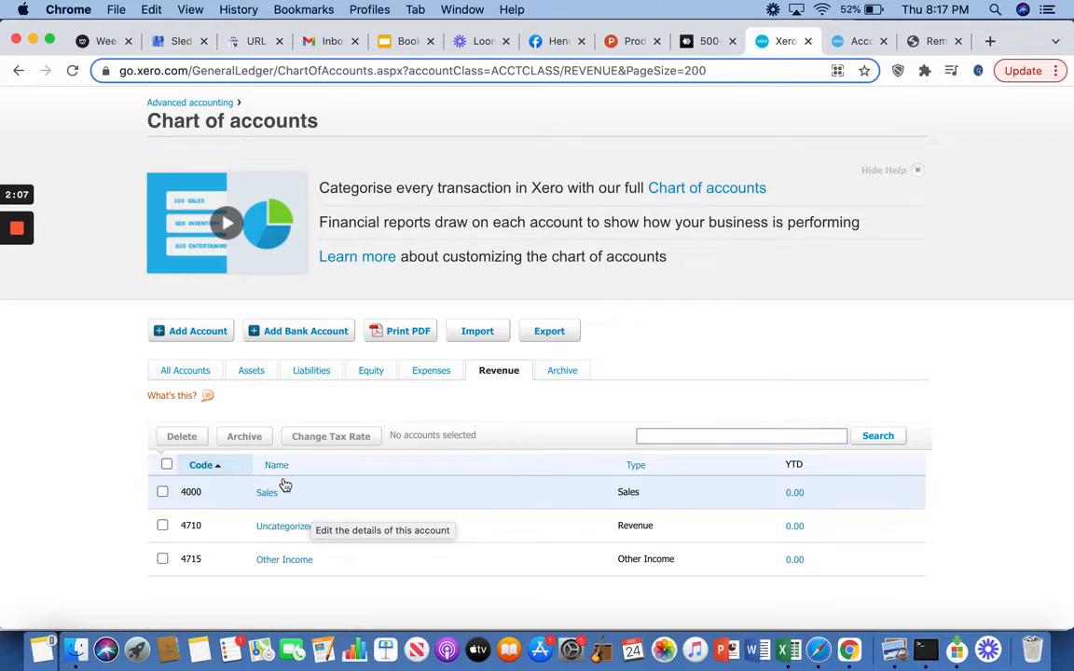
{"action": "left_click", "coordinate": [434, 372]}
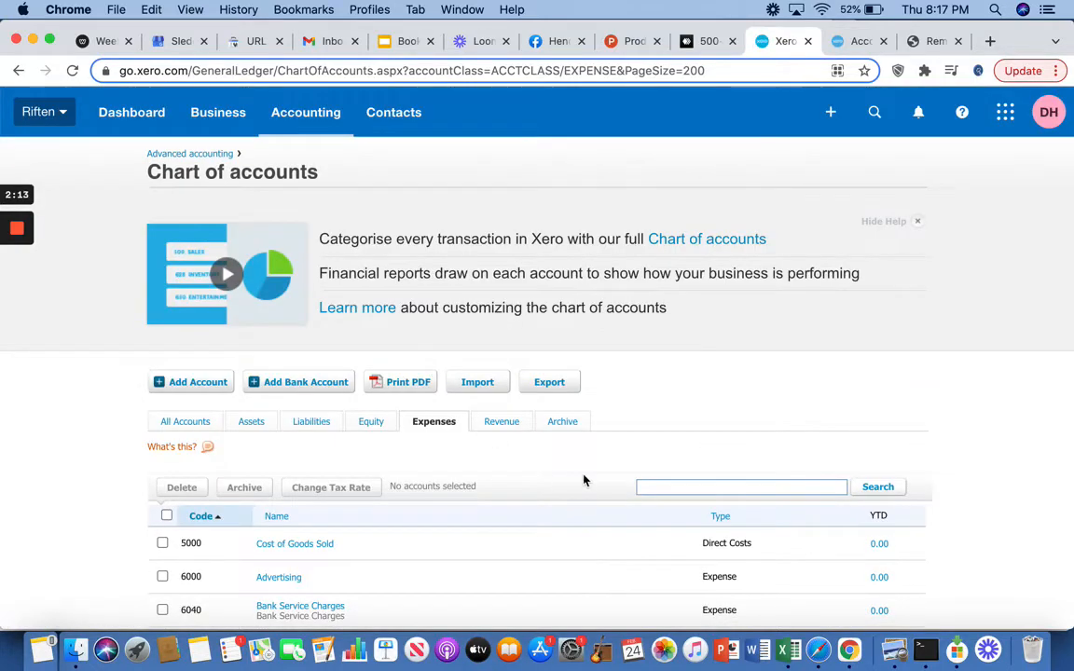
{"action": "scroll", "coordinate": [582, 479], "scroll_direction": "down", "scroll_amount": 4}
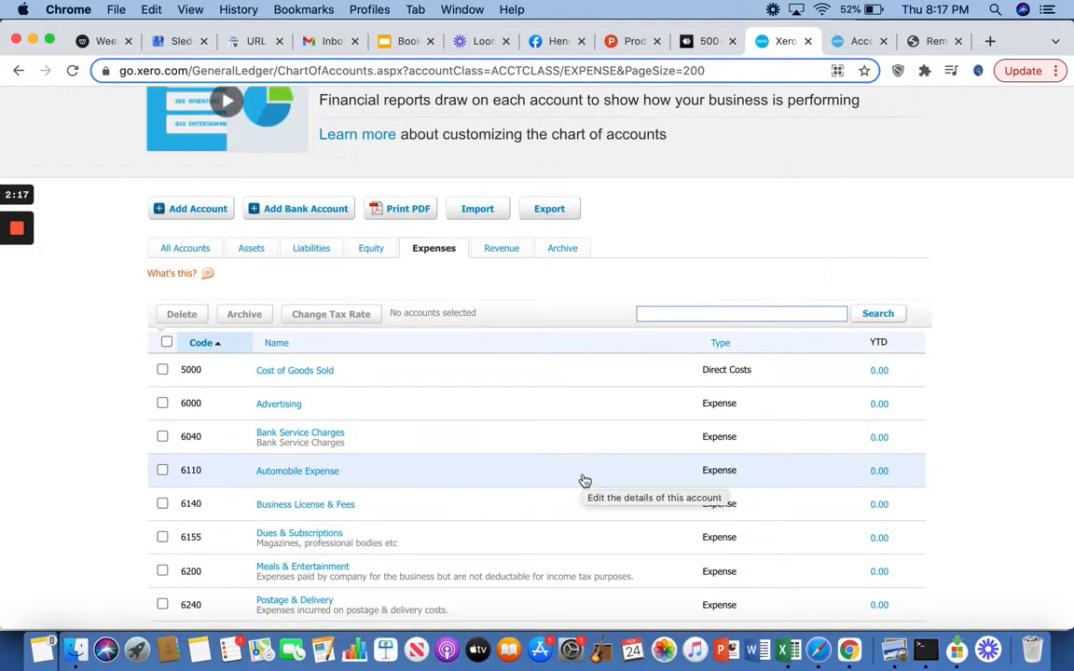
{"action": "scroll", "coordinate": [343, 431], "scroll_direction": "down", "scroll_amount": 3}
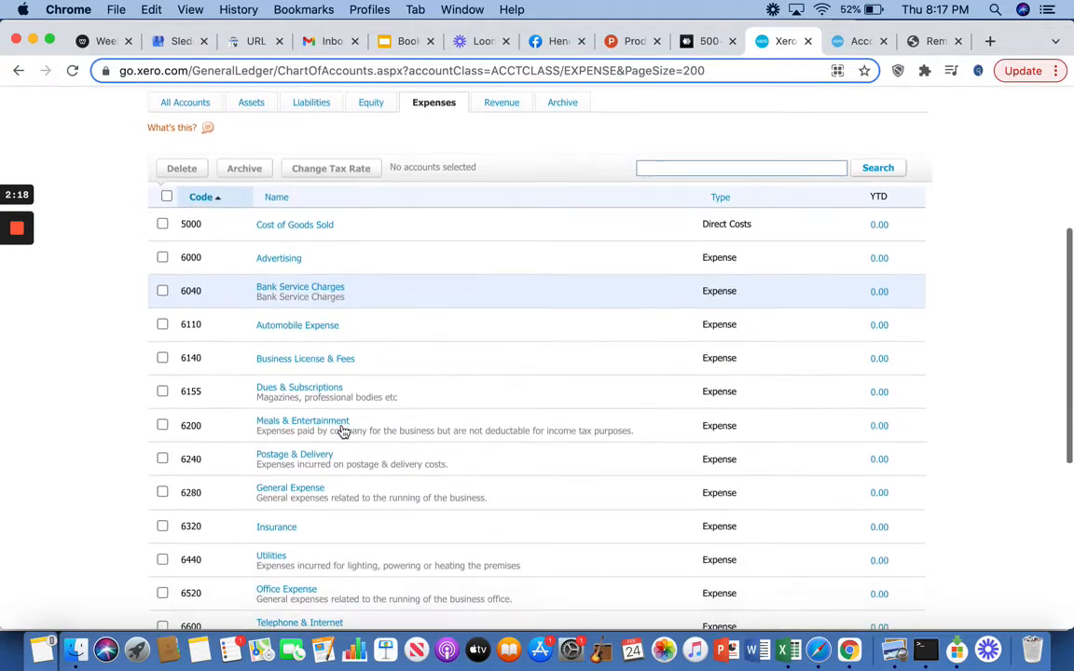
{"action": "scroll", "coordinate": [344, 432], "scroll_direction": "up", "scroll_amount": 3}
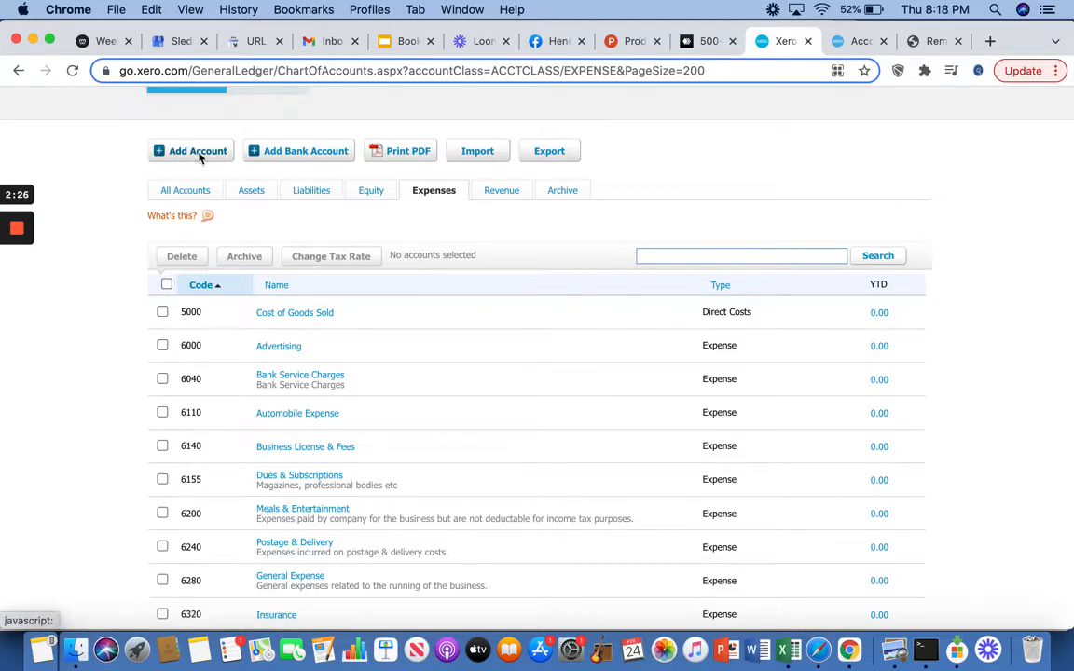
Step: Start a new account in the chart of accounts and set its account type to Expense
{"action": "left_click", "coordinate": [197, 153]}
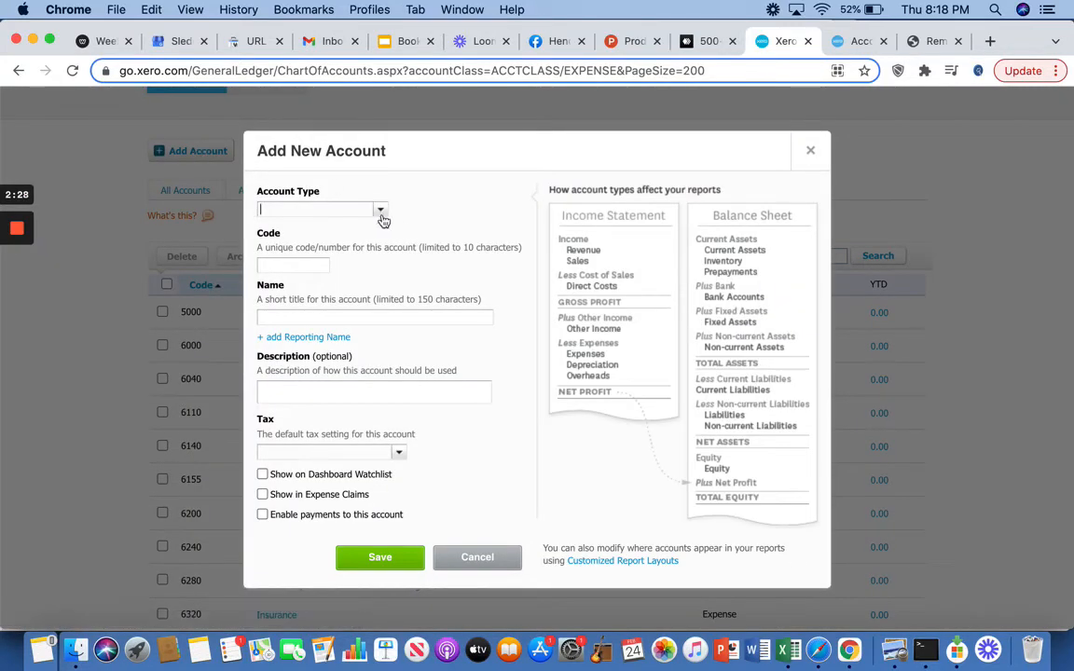
{"action": "left_click", "coordinate": [379, 213]}
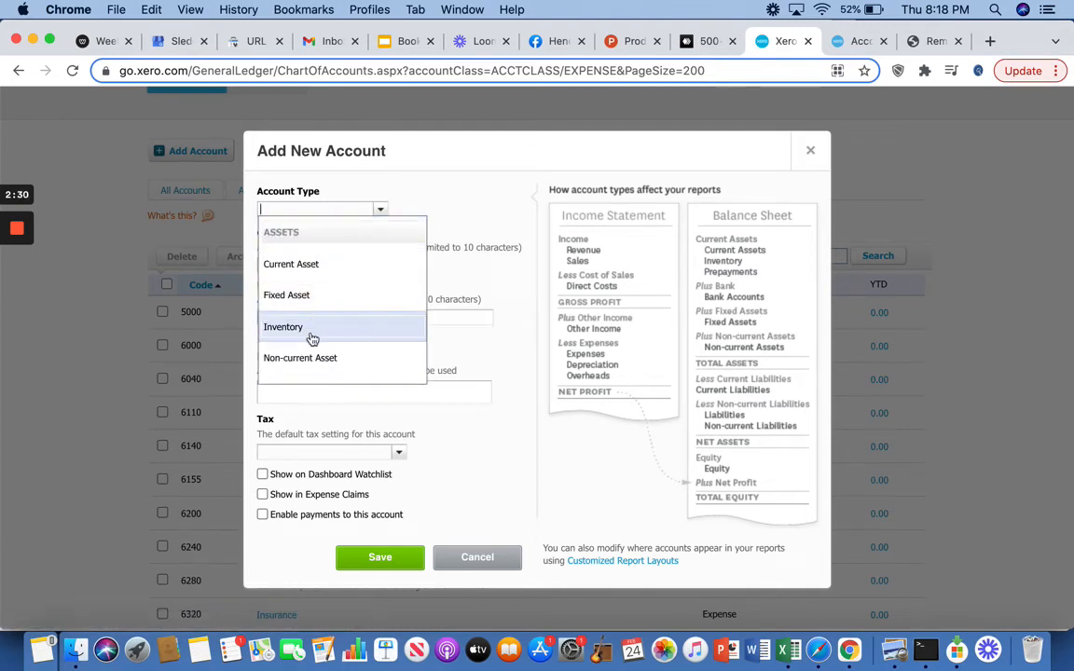
{"action": "scroll", "coordinate": [312, 339], "scroll_direction": "down", "scroll_amount": 3}
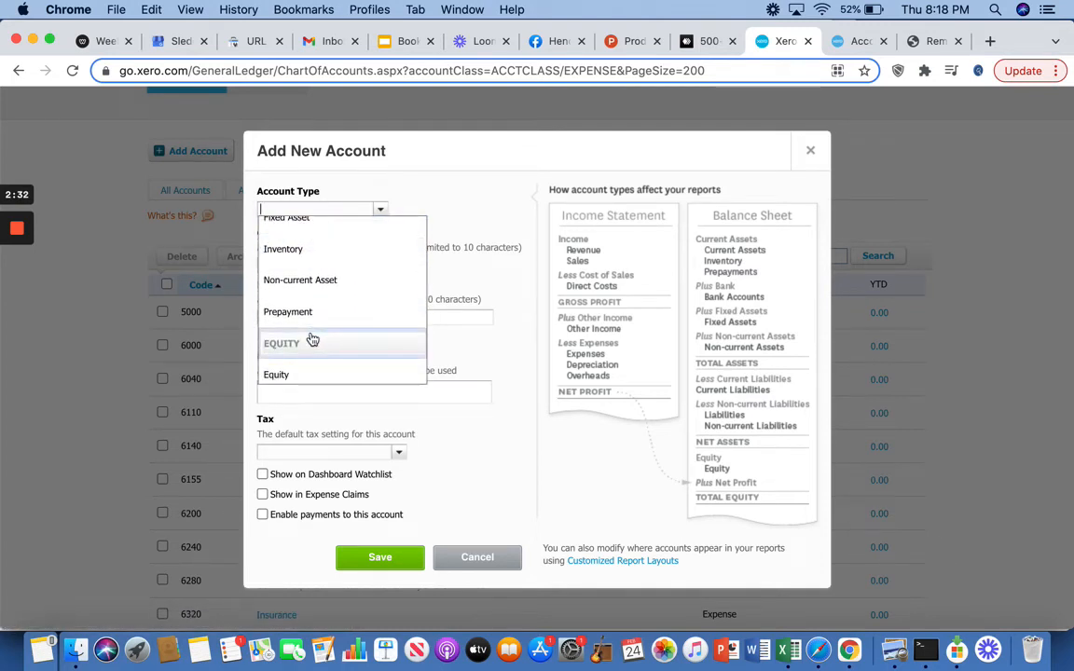
{"action": "scroll", "coordinate": [313, 339], "scroll_direction": "up", "scroll_amount": 3}
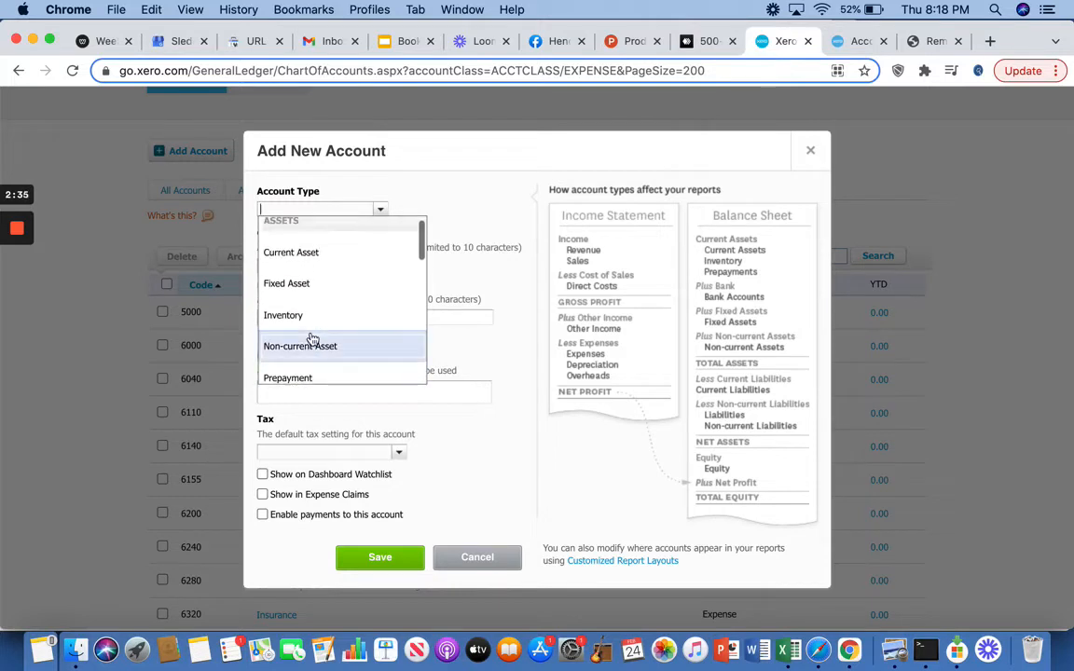
{"action": "scroll", "coordinate": [312, 339], "scroll_direction": "down", "scroll_amount": 5}
{"action": "scroll", "coordinate": [313, 340], "scroll_direction": "down", "scroll_amount": 6}
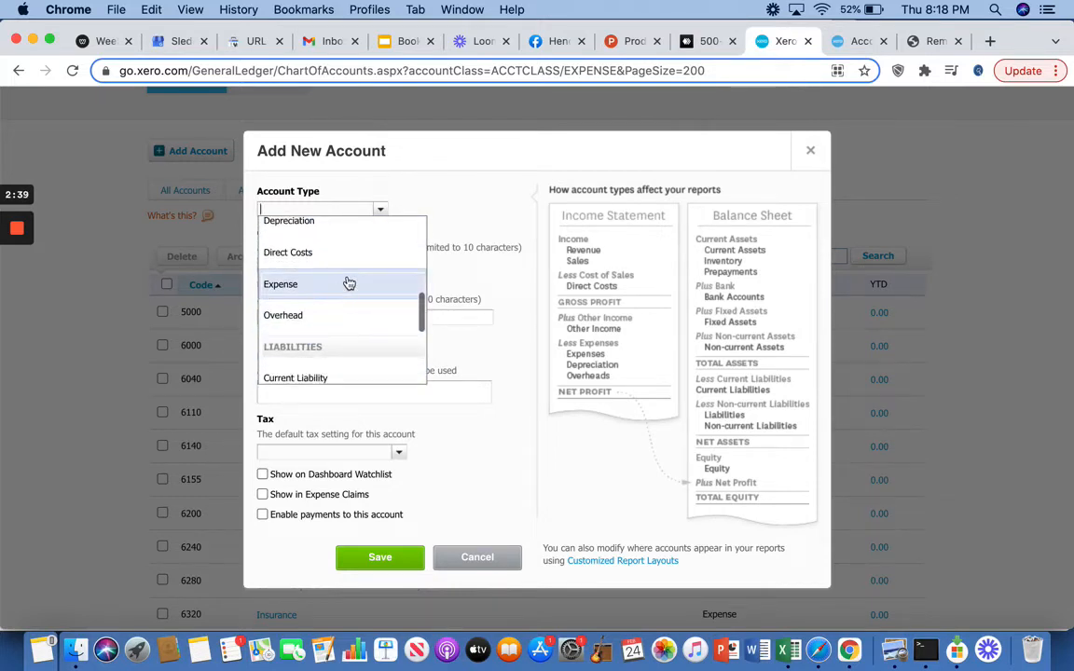
{"action": "scroll", "coordinate": [344, 285], "scroll_direction": "up", "scroll_amount": 1}
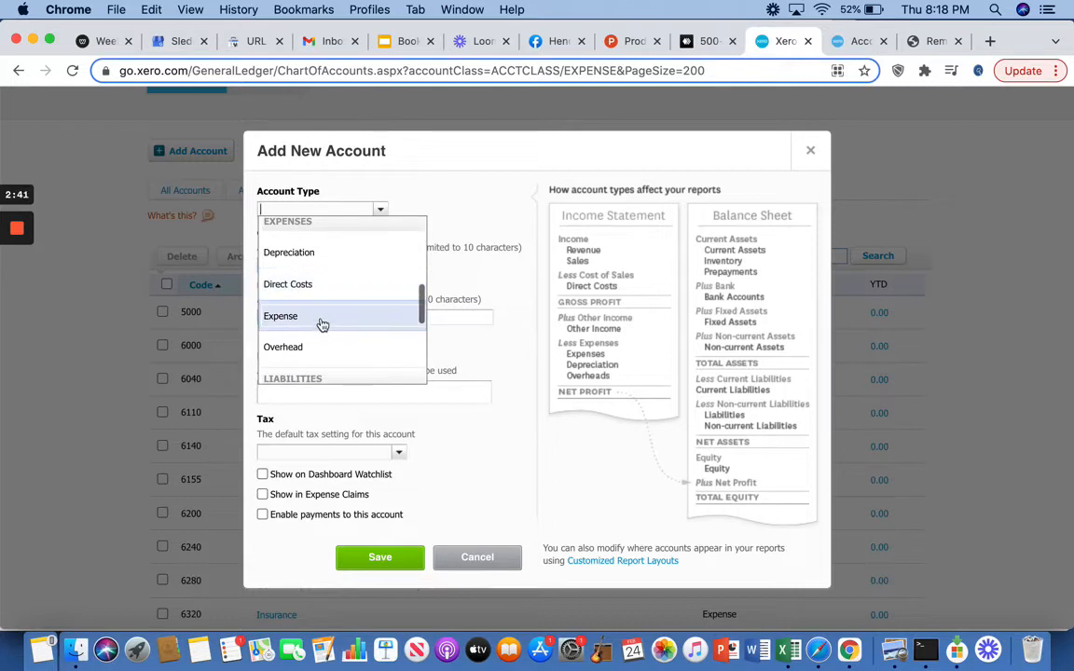
{"action": "left_click", "coordinate": [321, 318]}
Step: Give the new expense account the code 6005 and the name Facebook Ads
{"action": "left_click", "coordinate": [305, 266]}
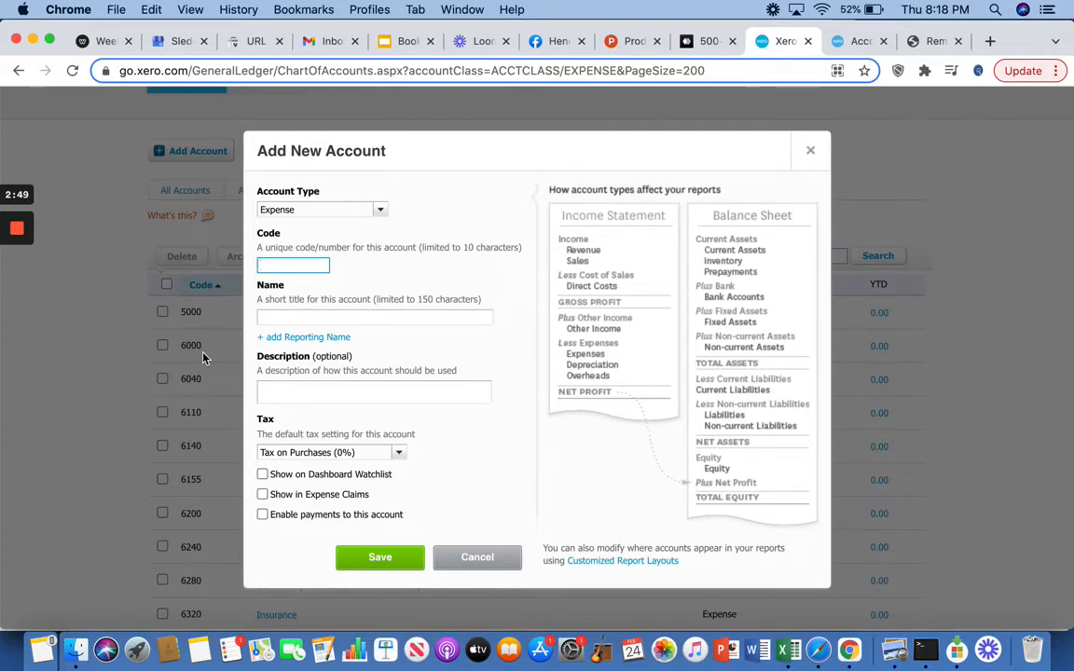
{"action": "type", "text": "6005"}
{"action": "left_click", "coordinate": [334, 318]}
{"action": "type", "text": "FA"}
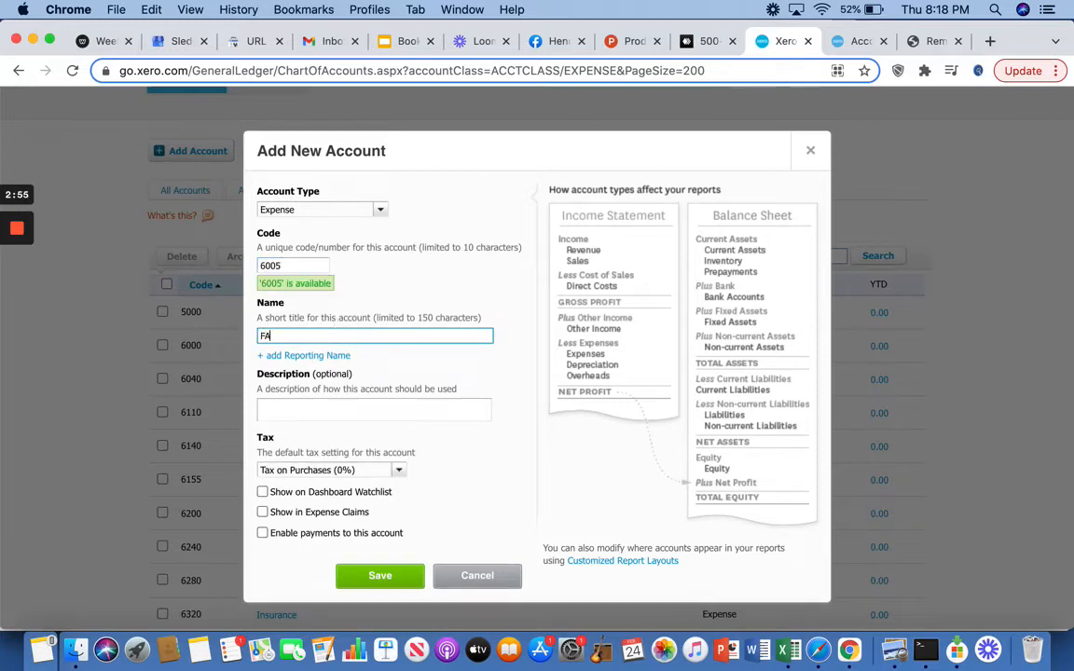
{"action": "type", "text": "cecebook Ad Expense"}
{"action": "key", "text": "BackSpace"}
Step: Describe the Facebook Ads account as "Money spent for facebook ads." and save it
{"action": "left_click", "coordinate": [277, 405]}
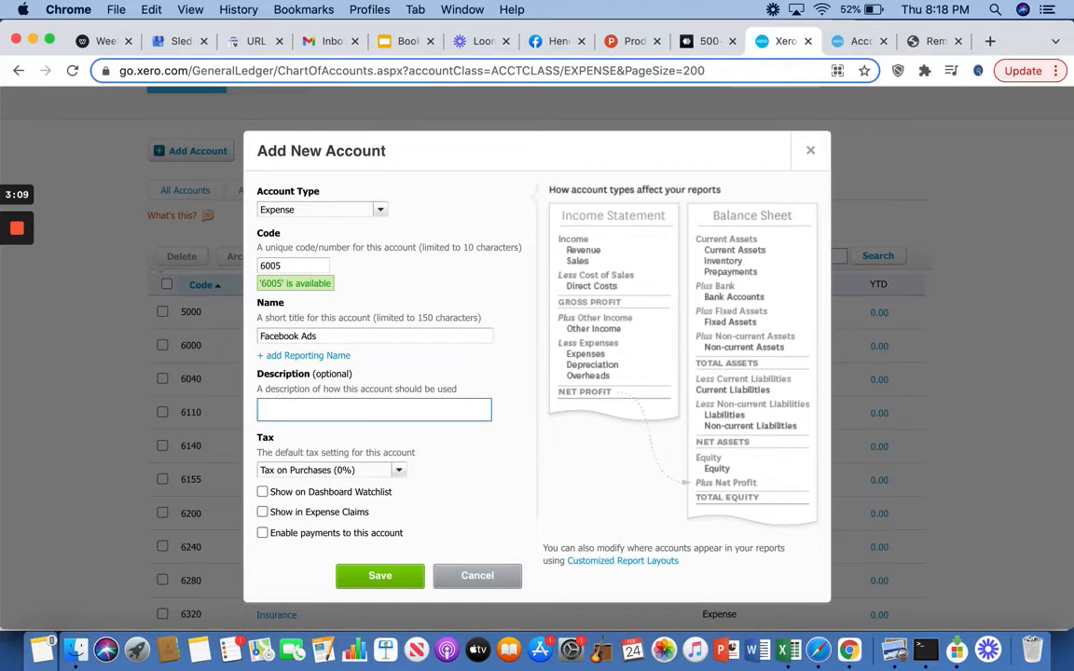
{"action": "type", "text": "Money spent for faceb"}
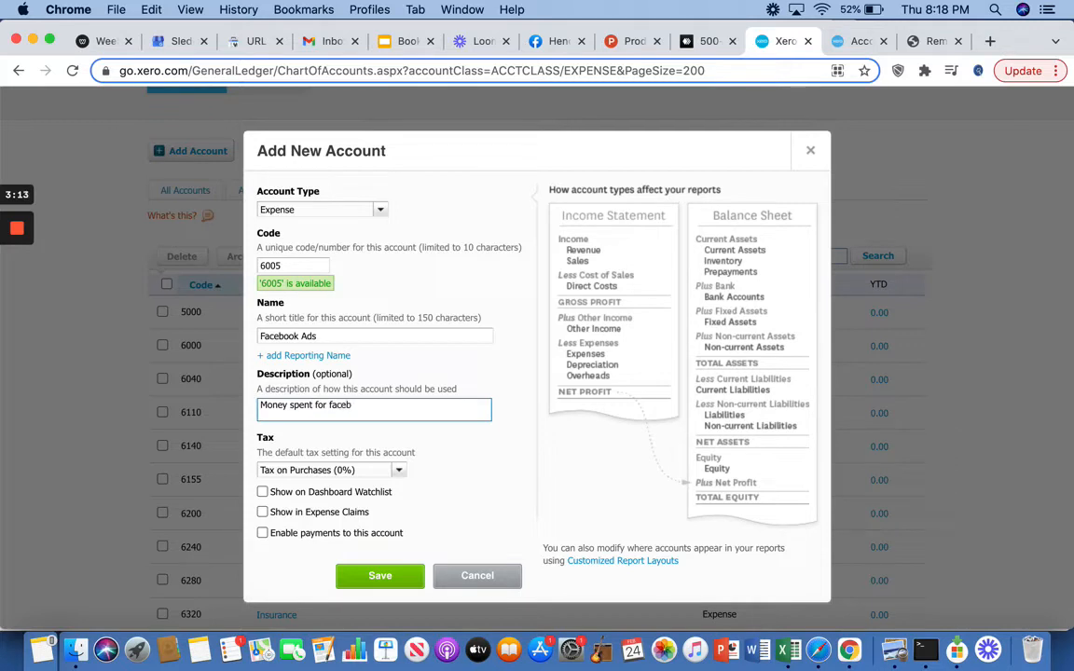
{"action": "type", "text": "ook ads."}
{"action": "left_click", "coordinate": [404, 578]}
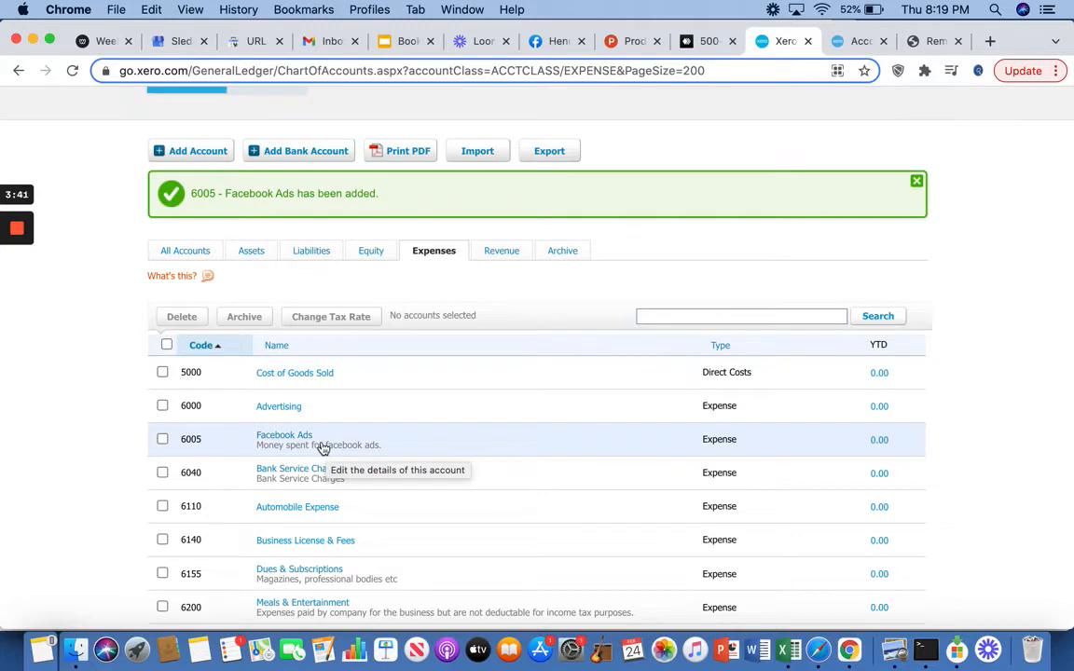
Step: Start another new account with the account type Expense
{"action": "left_click", "coordinate": [207, 152]}
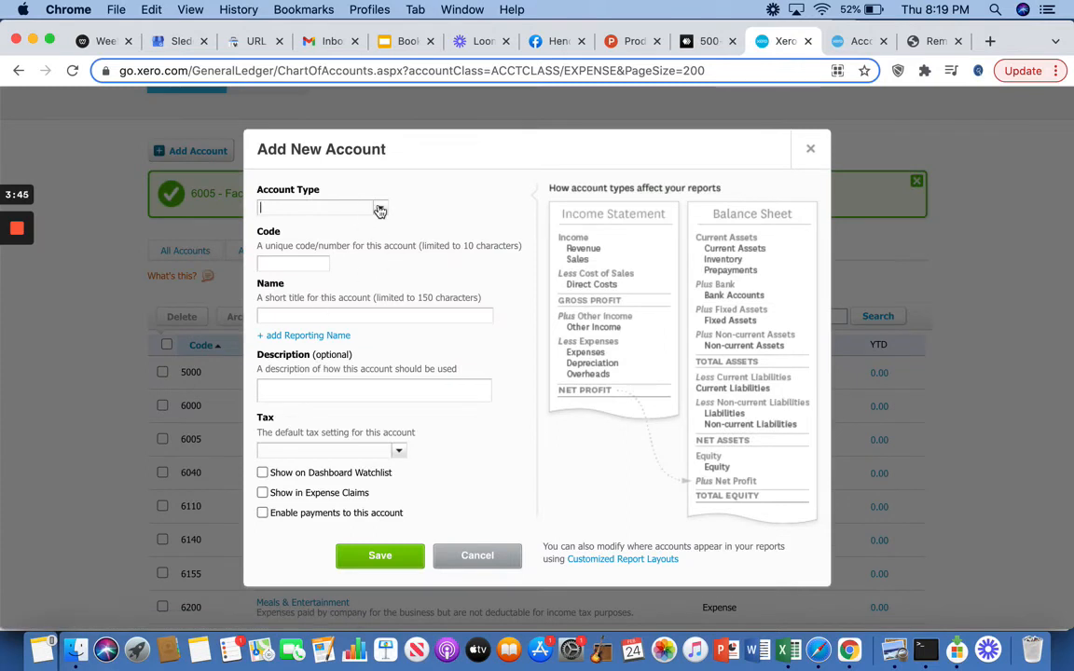
{"action": "left_click", "coordinate": [380, 211]}
{"action": "scroll", "coordinate": [360, 350], "scroll_direction": "down", "scroll_amount": 5}
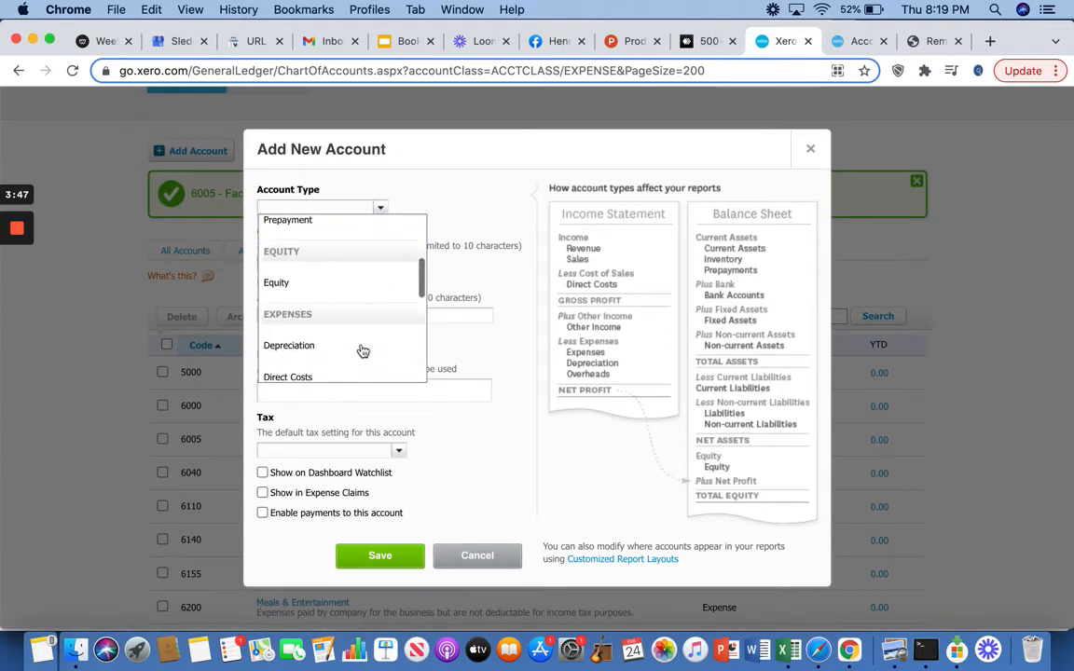
{"action": "scroll", "coordinate": [363, 351], "scroll_direction": "down", "scroll_amount": 4}
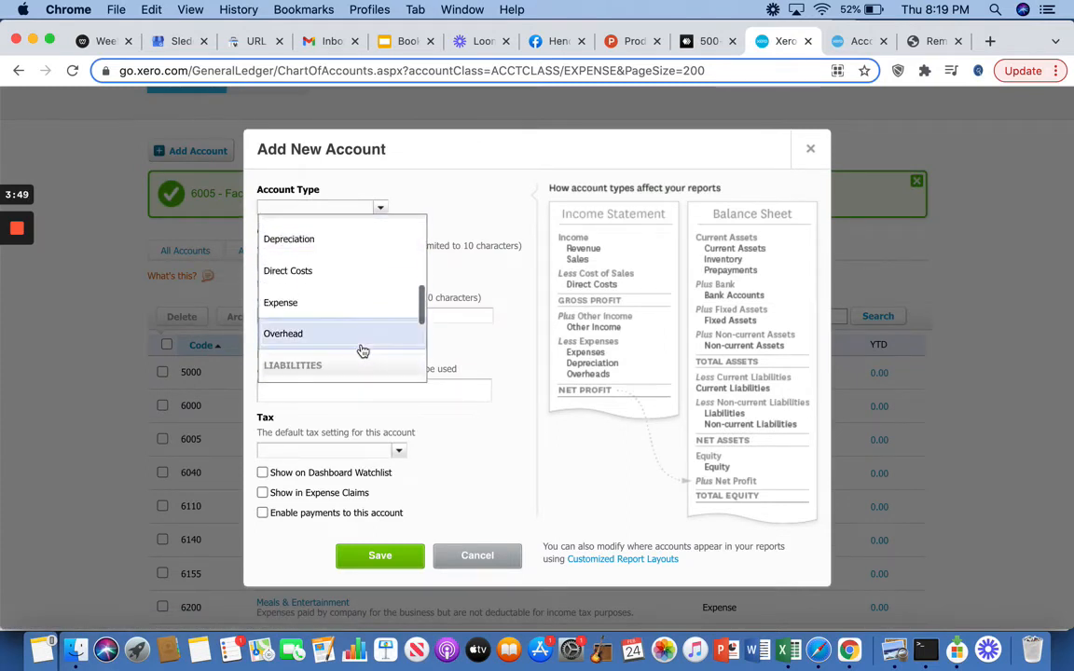
{"action": "left_click", "coordinate": [339, 303]}
Step: Give the second expense account the code 6010 and the name Google Ads
{"action": "left_click", "coordinate": [302, 266]}
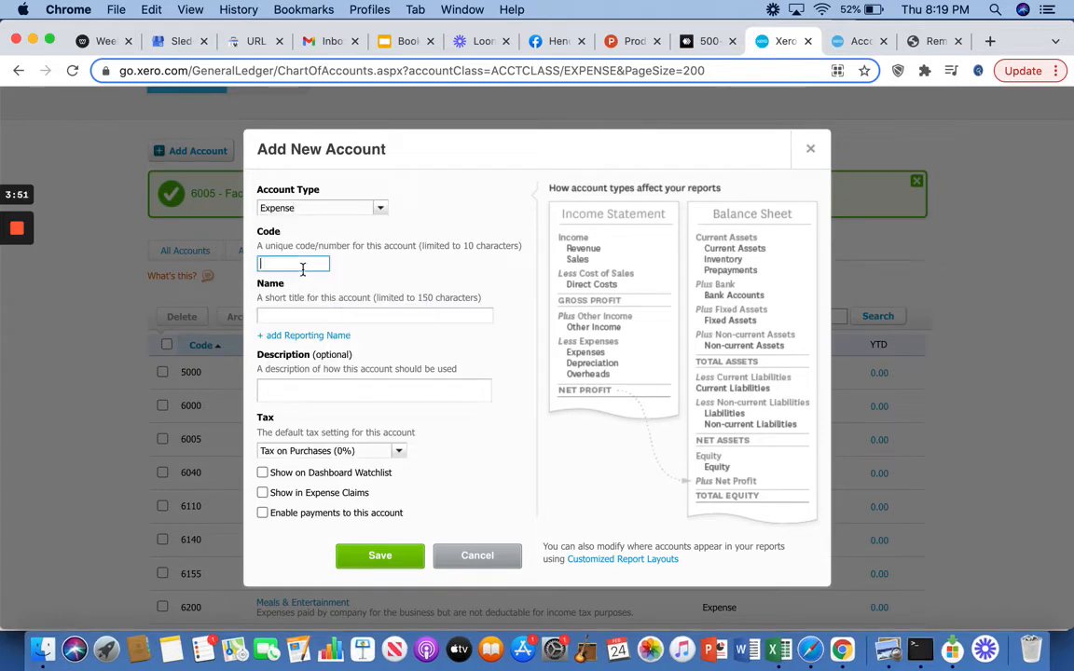
{"action": "type", "text": "6010"}
{"action": "left_click", "coordinate": [302, 317]}
{"action": "type", "text": "Go"}
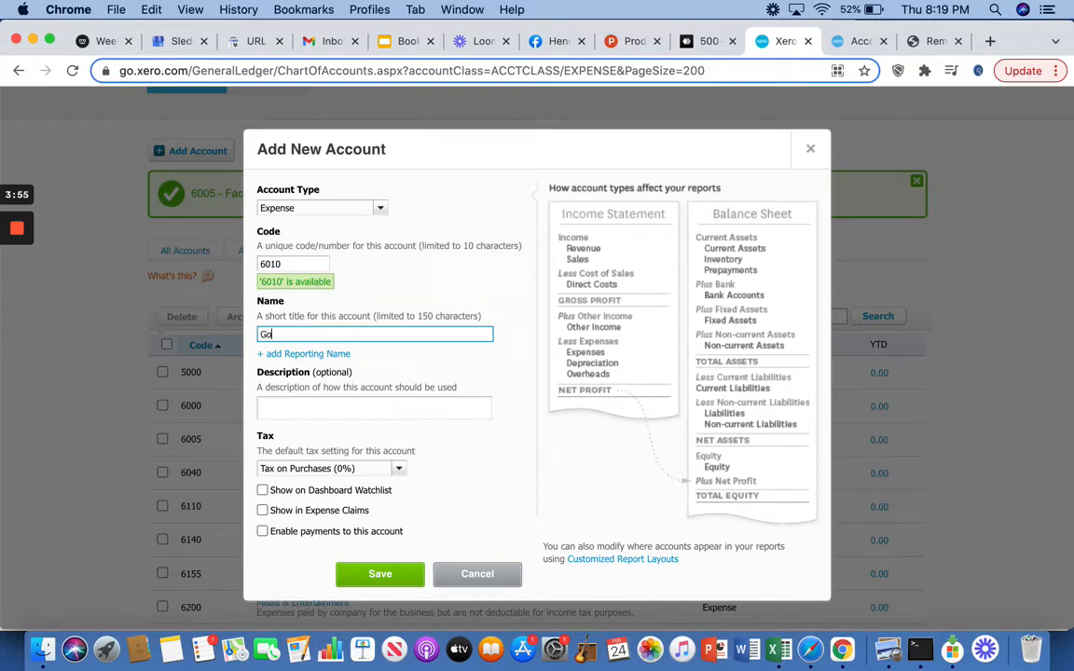
{"action": "type", "text": "ogle Ads"}
Step: Describe the Google Ads account as "Money spent towards Google ads." and save it
{"action": "left_click", "coordinate": [296, 401]}
{"action": "type", "text": "Money sp"}
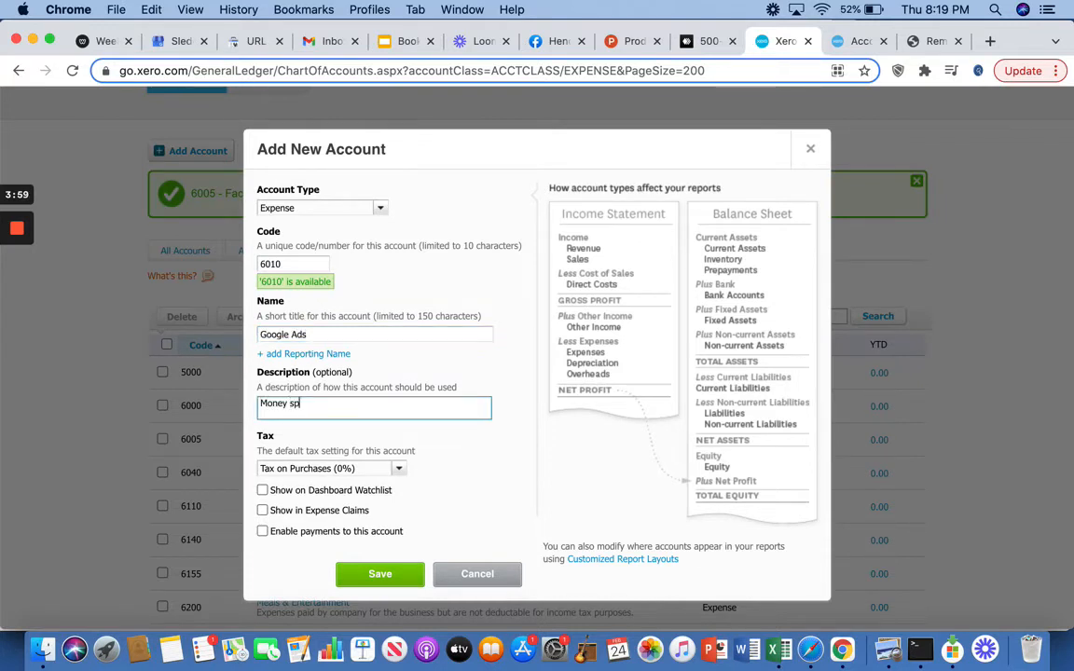
{"action": "type", "text": "ent towards Google A"}
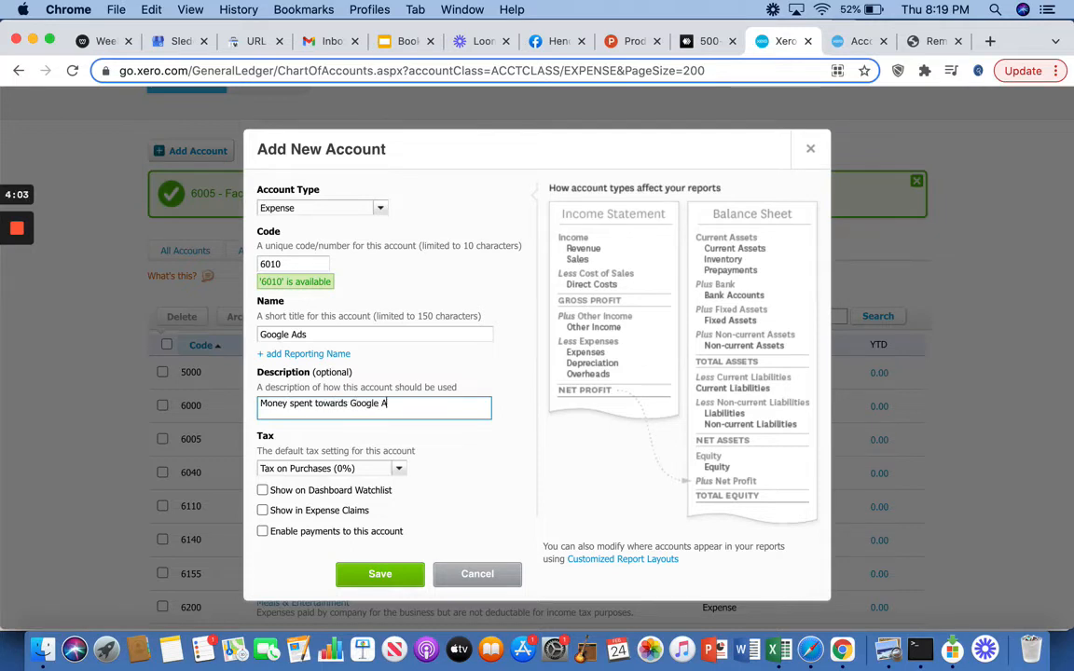
{"action": "key", "text": "BackSpace"}
{"action": "type", "text": "ads."}
{"action": "left_click", "coordinate": [378, 574]}
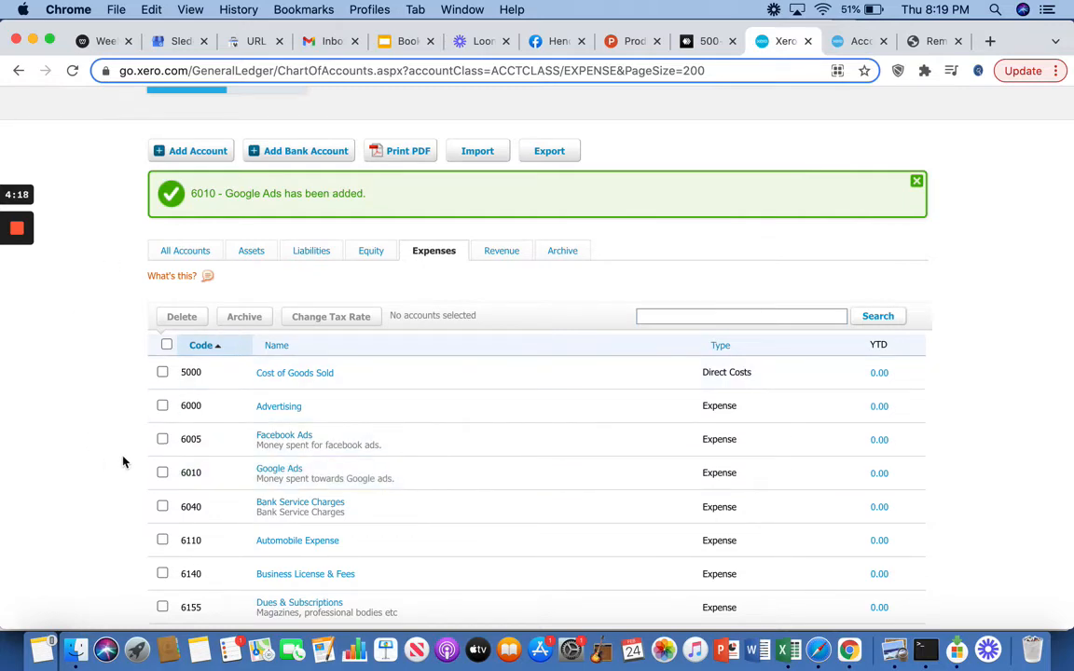
Step: Look over the expense accounts down to Interest Expense and compare them with the Common Deductions slide in Google Slides
{"action": "scroll", "coordinate": [125, 457], "scroll_direction": "down", "scroll_amount": 4}
{"action": "scroll", "coordinate": [207, 484], "scroll_direction": "down", "scroll_amount": 5}
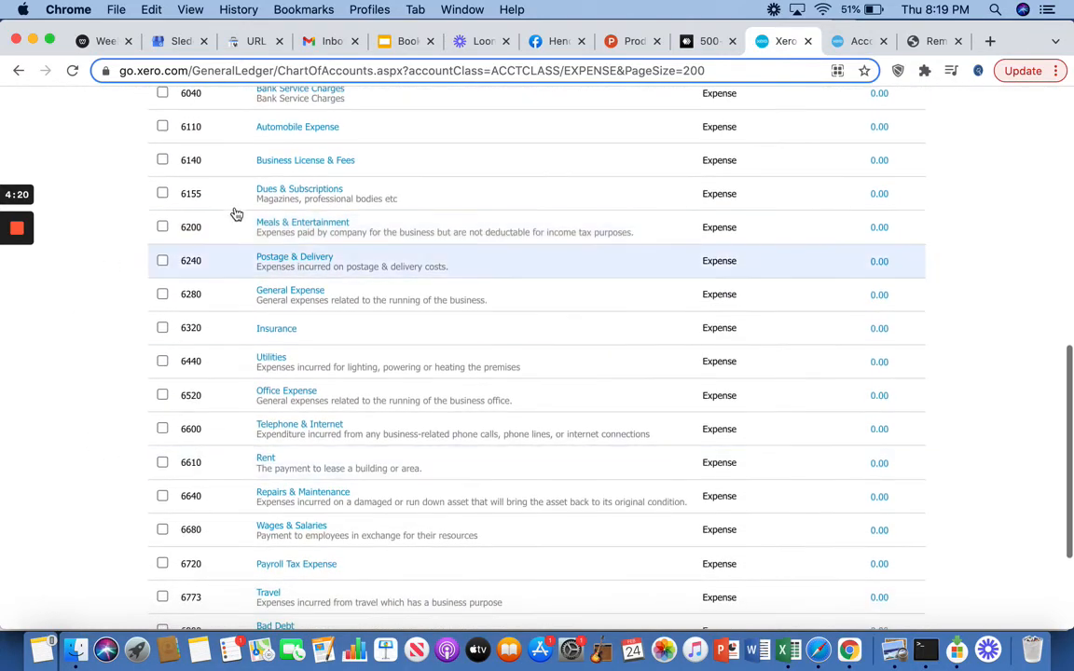
{"action": "scroll", "coordinate": [260, 520], "scroll_direction": "down", "scroll_amount": 4}
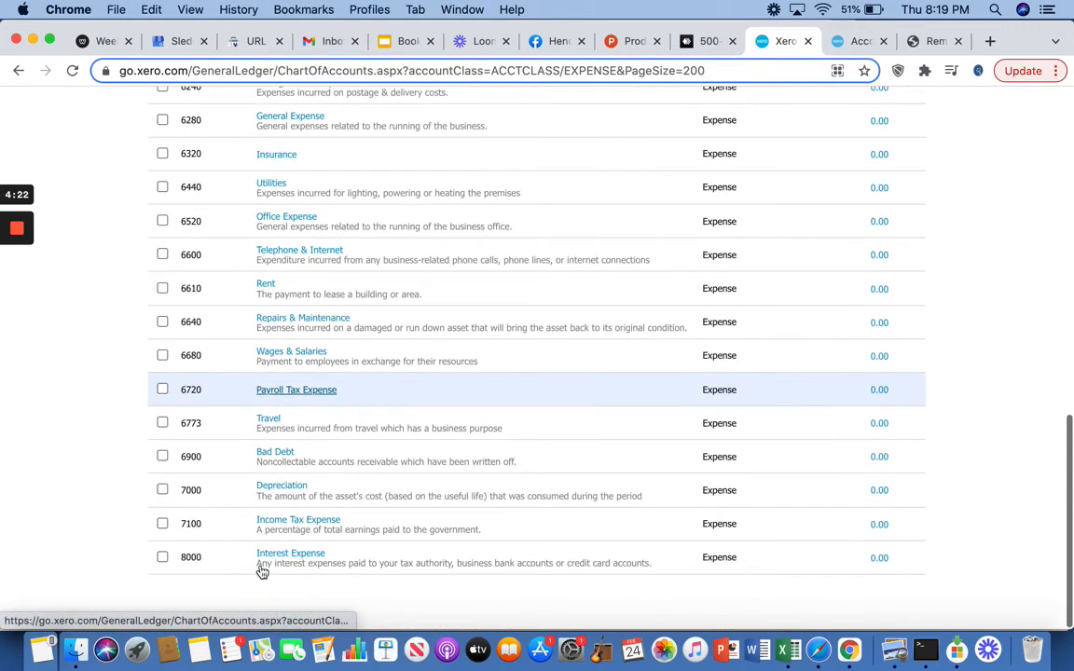
{"action": "left_click", "coordinate": [401, 41]}
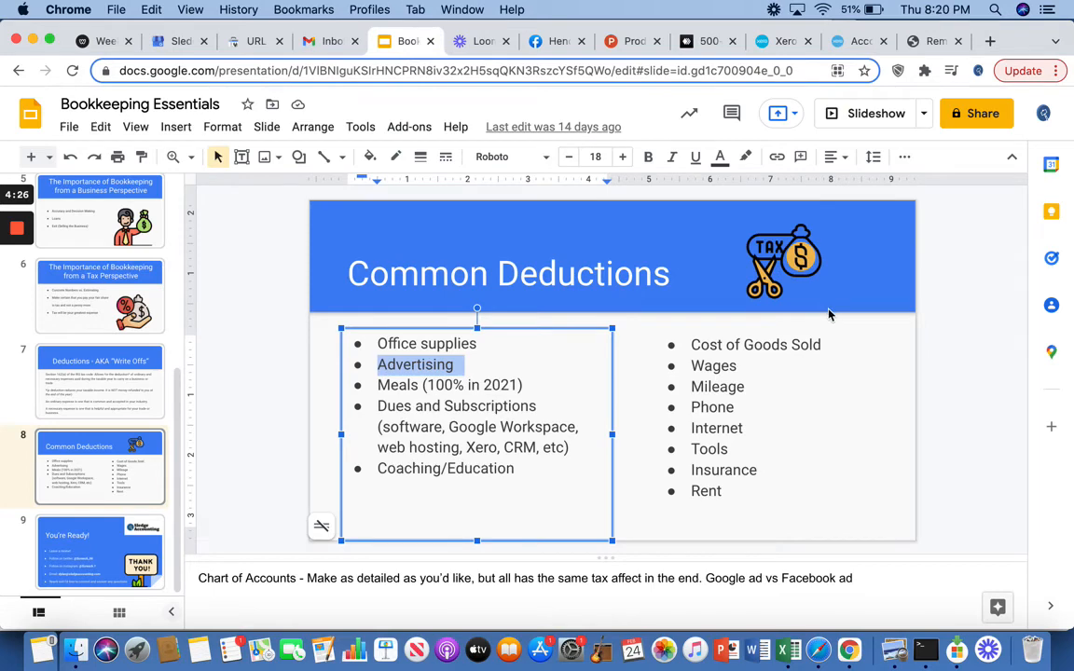
{"action": "left_click", "coordinate": [749, 313]}
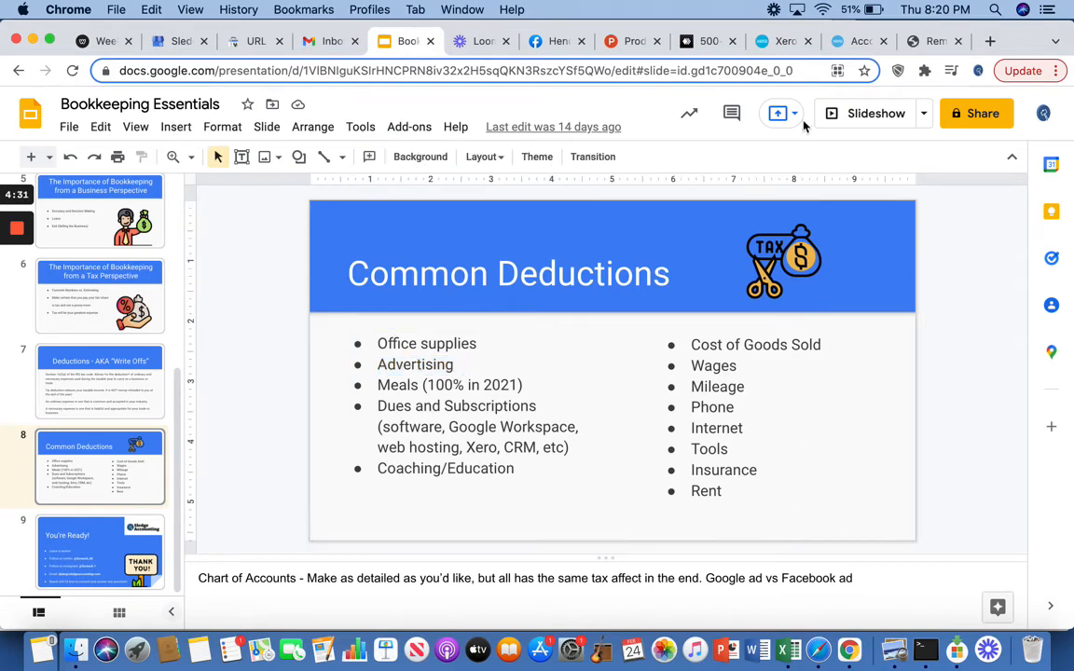
Step: Return to the chart of accounts in Xero and view the revenue accounts
{"action": "left_click", "coordinate": [782, 43]}
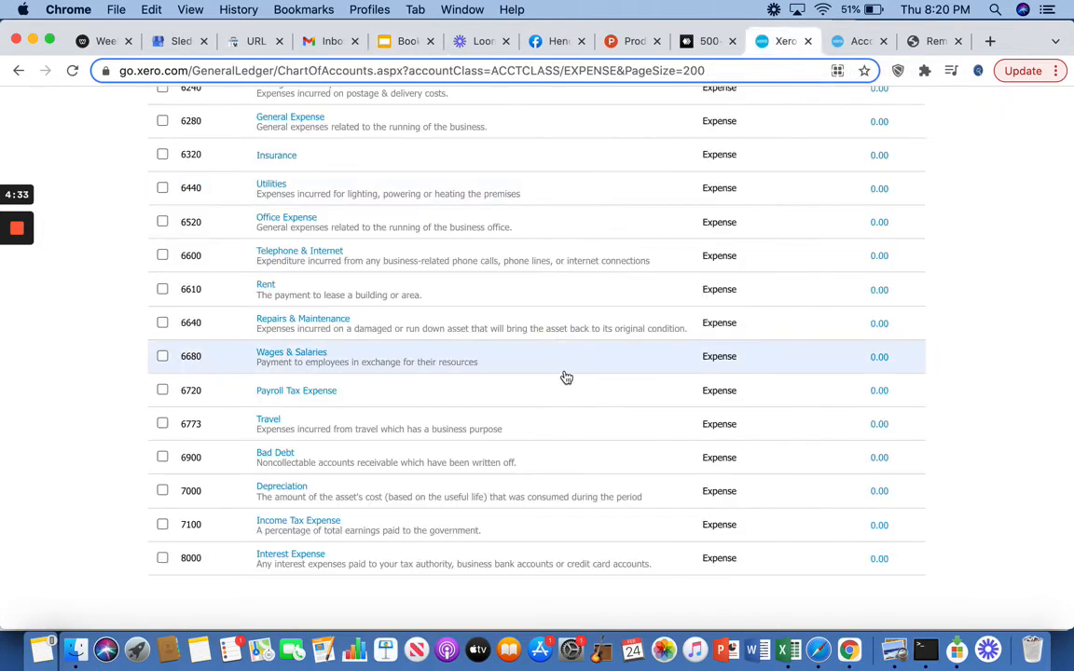
{"action": "scroll", "coordinate": [566, 377], "scroll_direction": "up", "scroll_amount": 10}
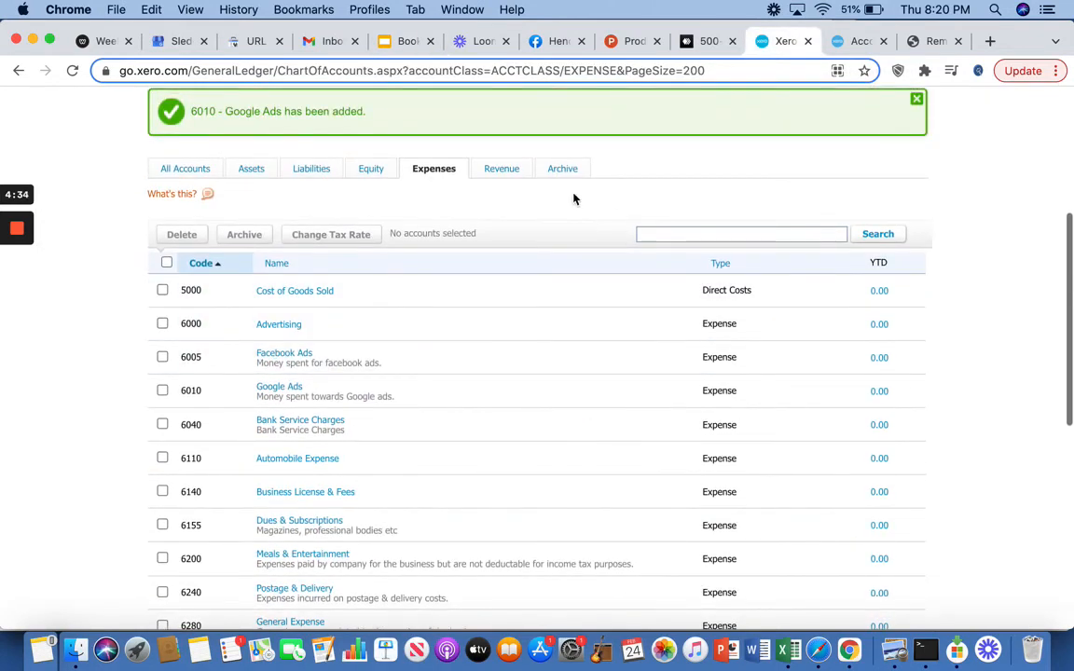
{"action": "left_click", "coordinate": [509, 175]}
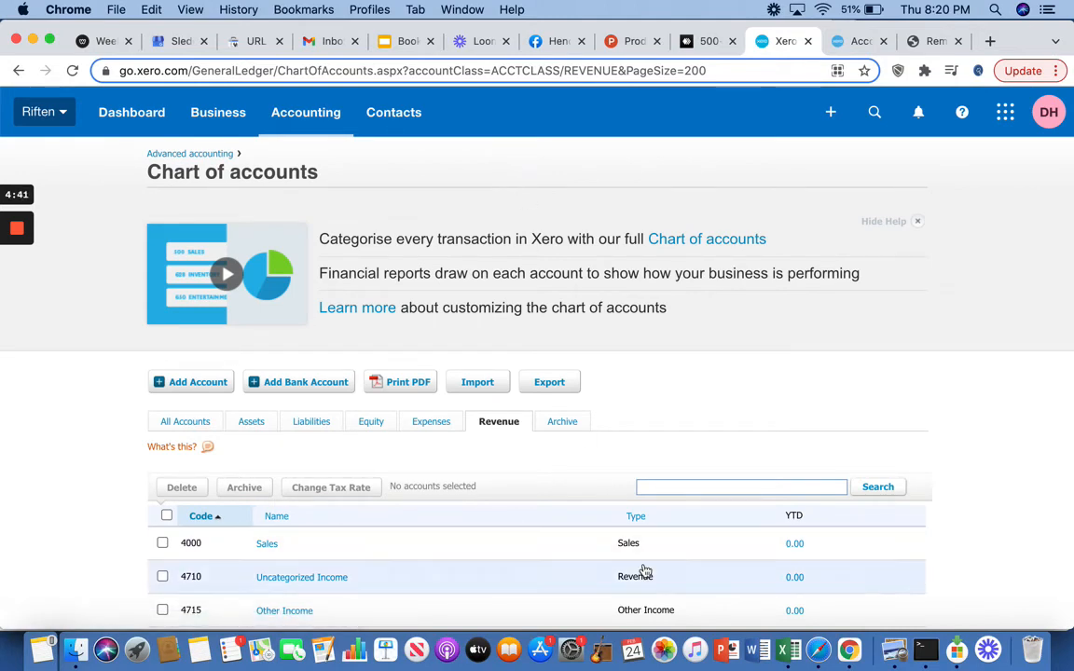
{"action": "scroll", "coordinate": [700, 427], "scroll_direction": "down", "scroll_amount": 2}
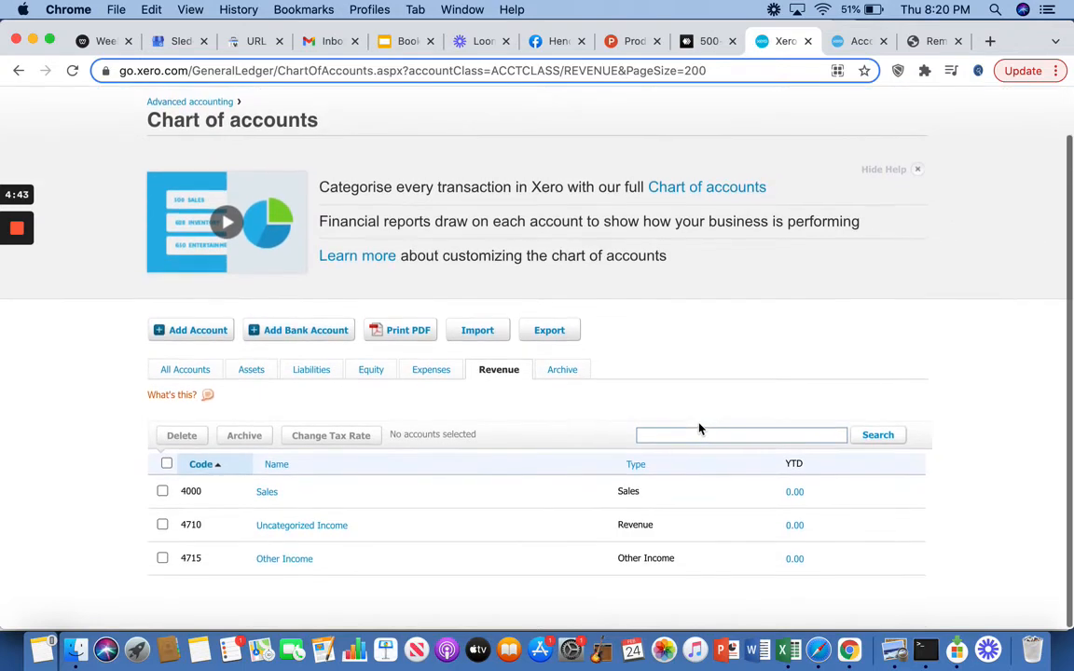
Step: Filter the chart of accounts to equity accounts and look over the owner's capital entries
{"action": "left_click", "coordinate": [373, 376]}
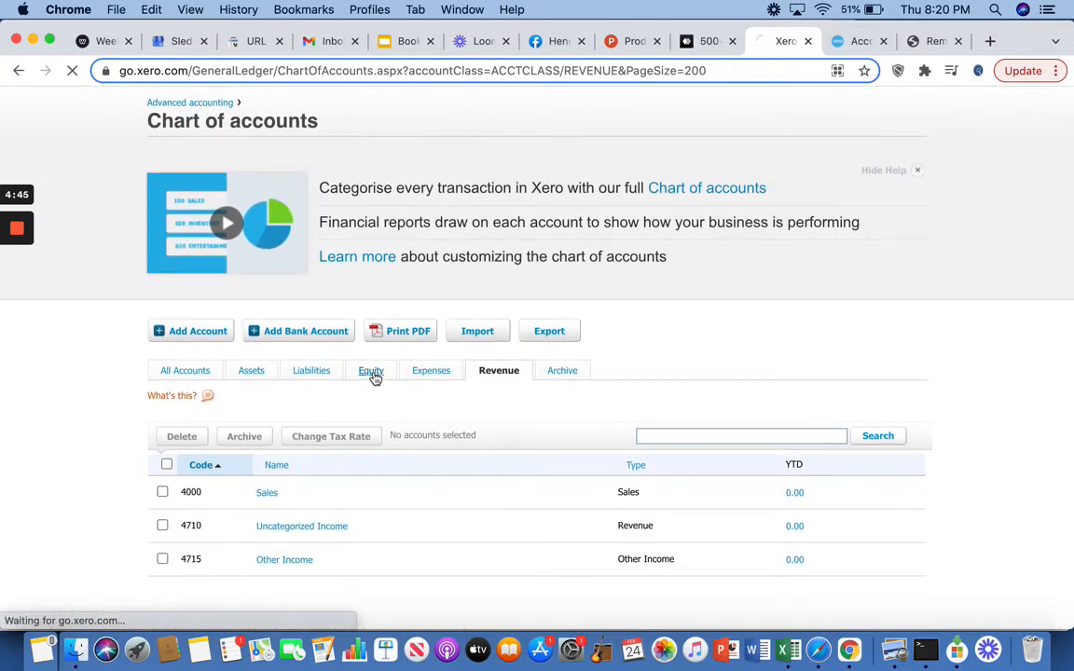
{"action": "scroll", "coordinate": [403, 421], "scroll_direction": "down", "scroll_amount": 3}
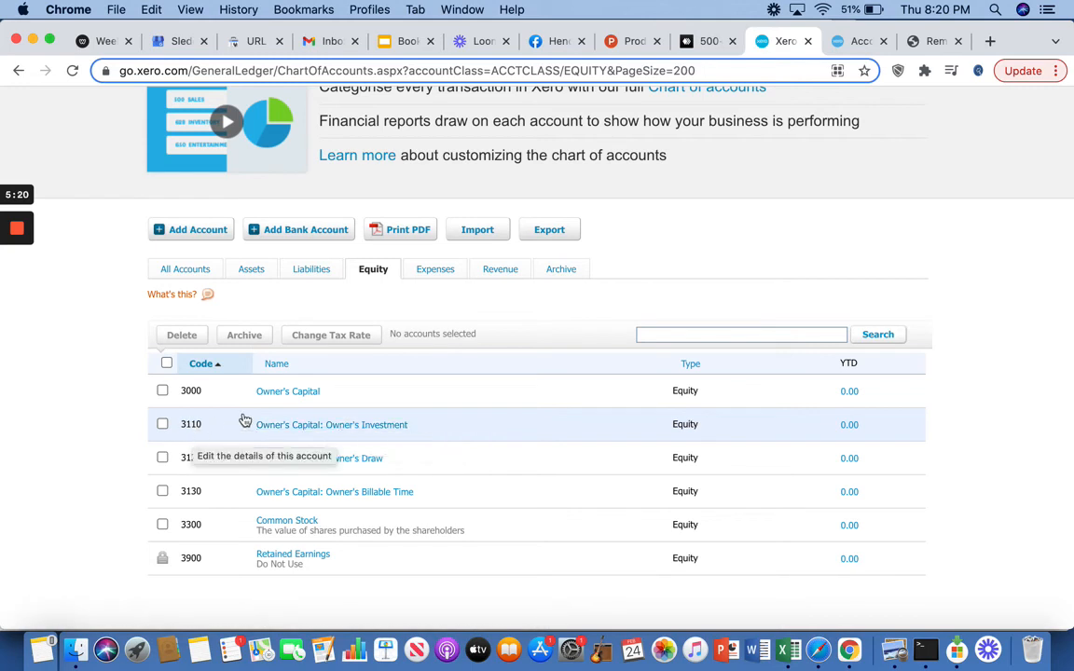
{"action": "mouse_move", "coordinate": [12, 429]}
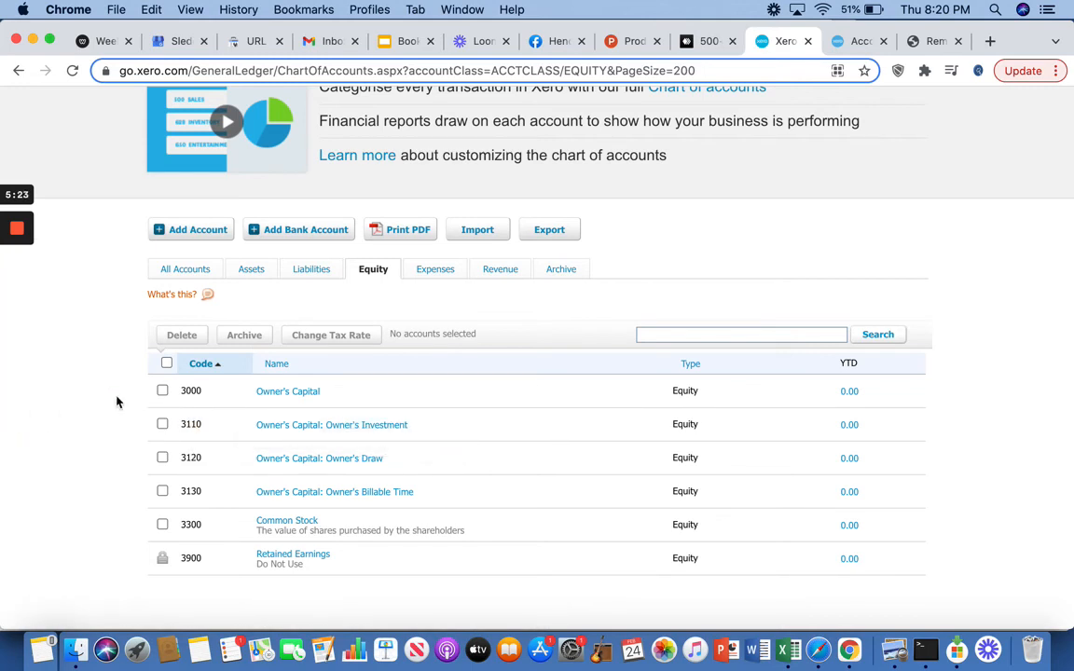